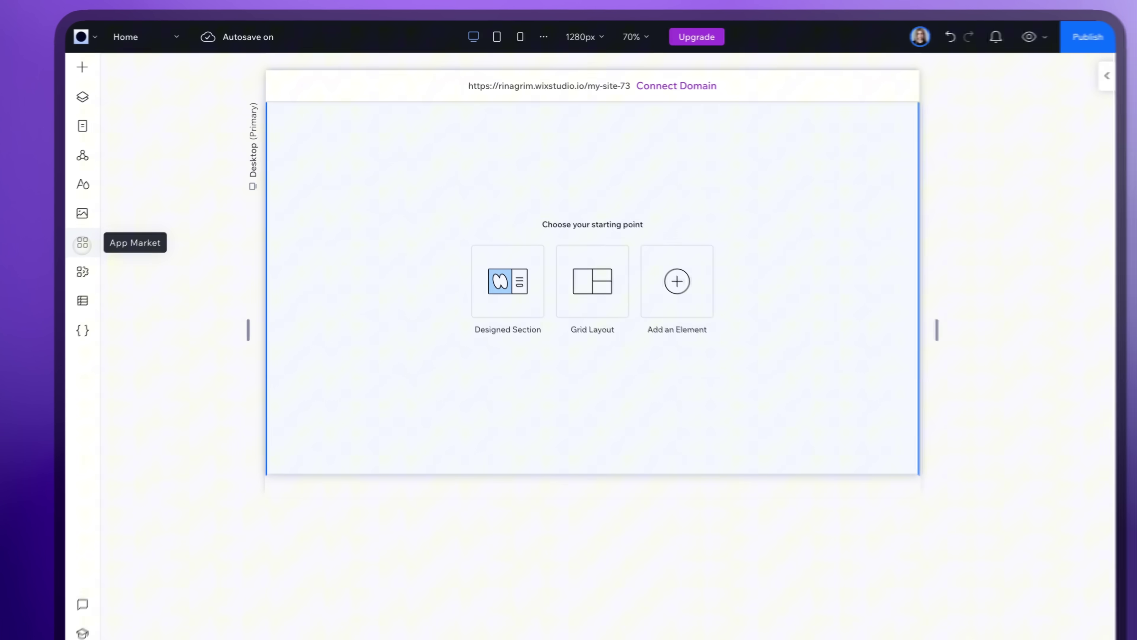
Search the App Market for 'Before After' and add the Before & After Slider app, accepting its terms
left_click(115, 224)
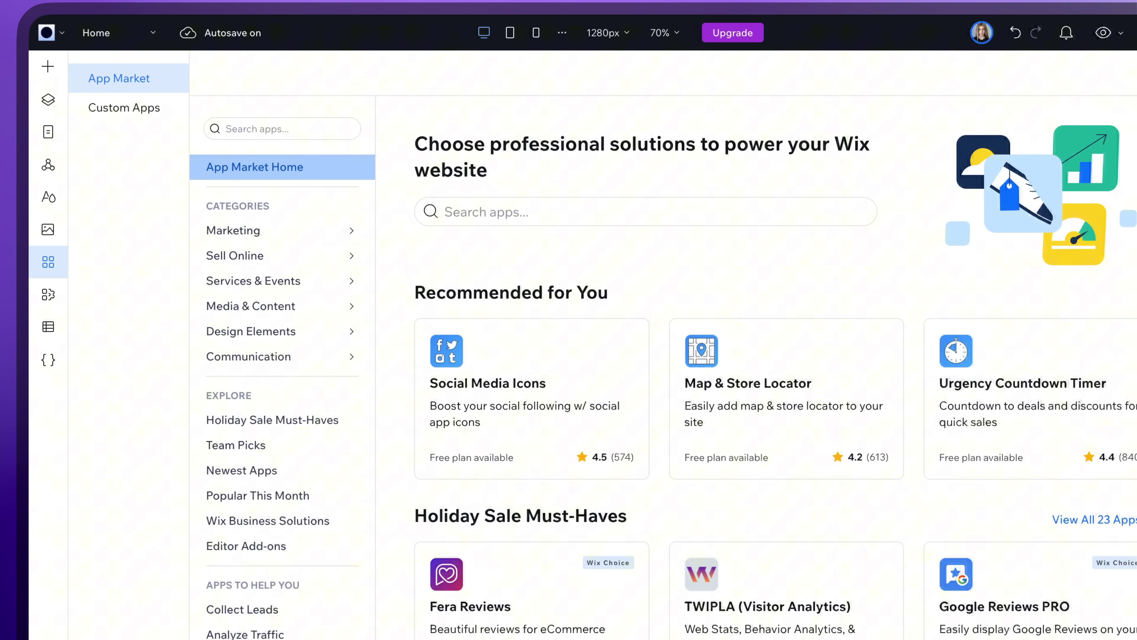
left_click(487, 212)
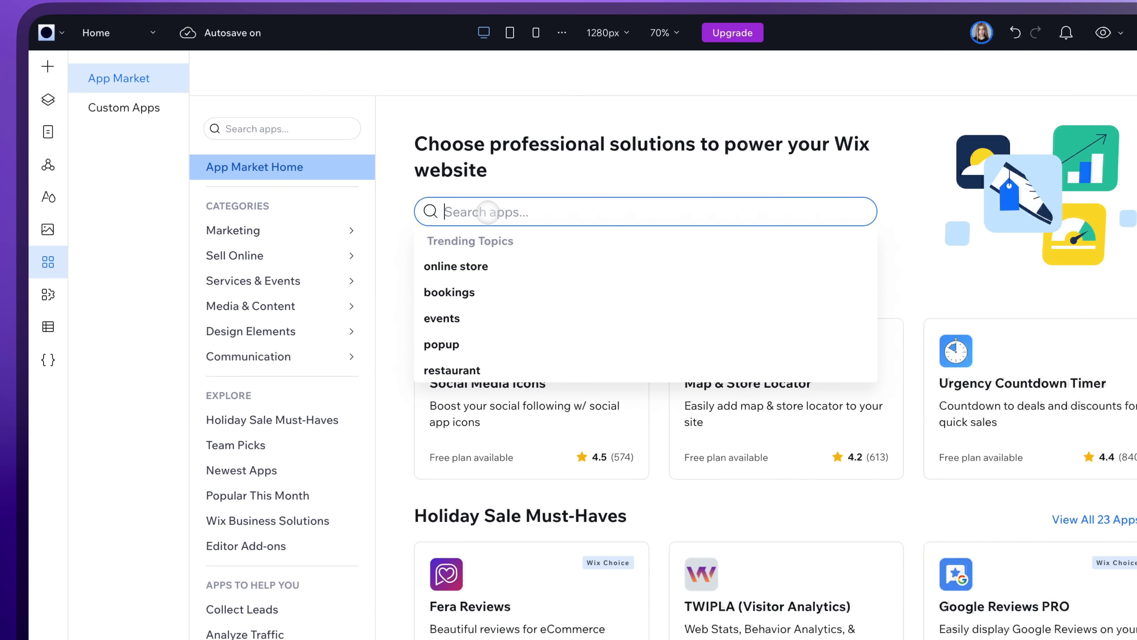
type("Before After")
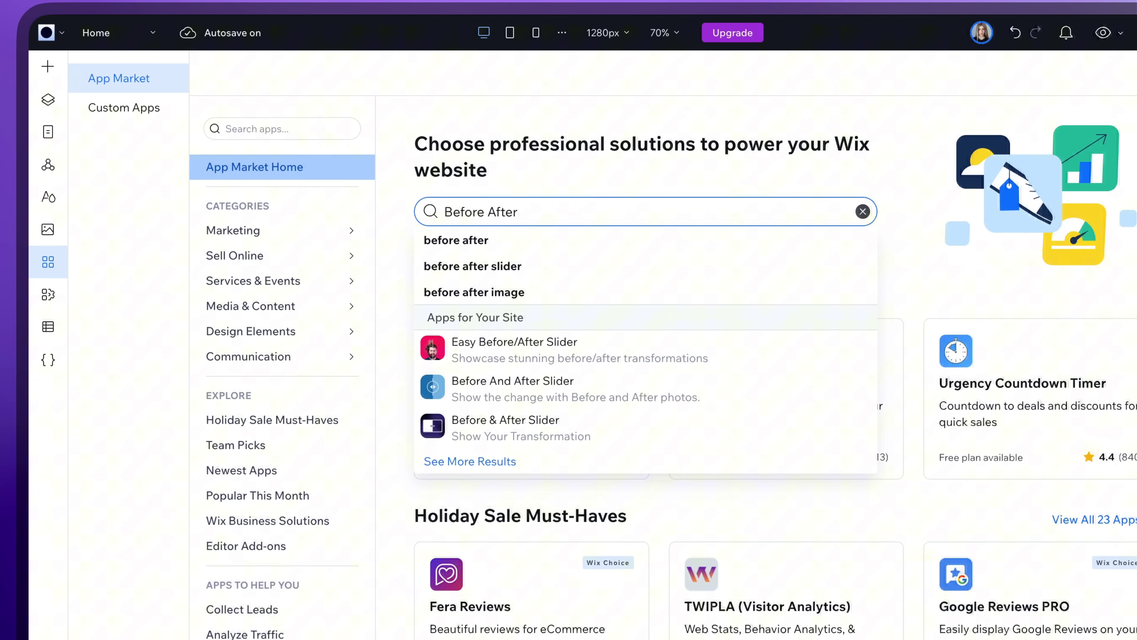
key("Return")
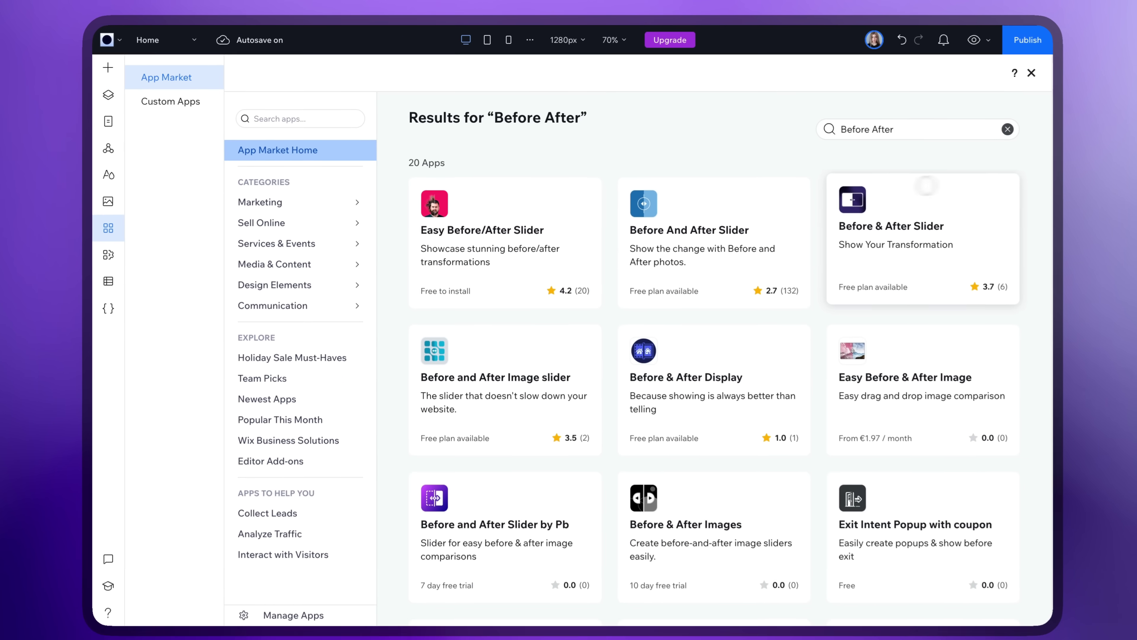
left_click(949, 255)
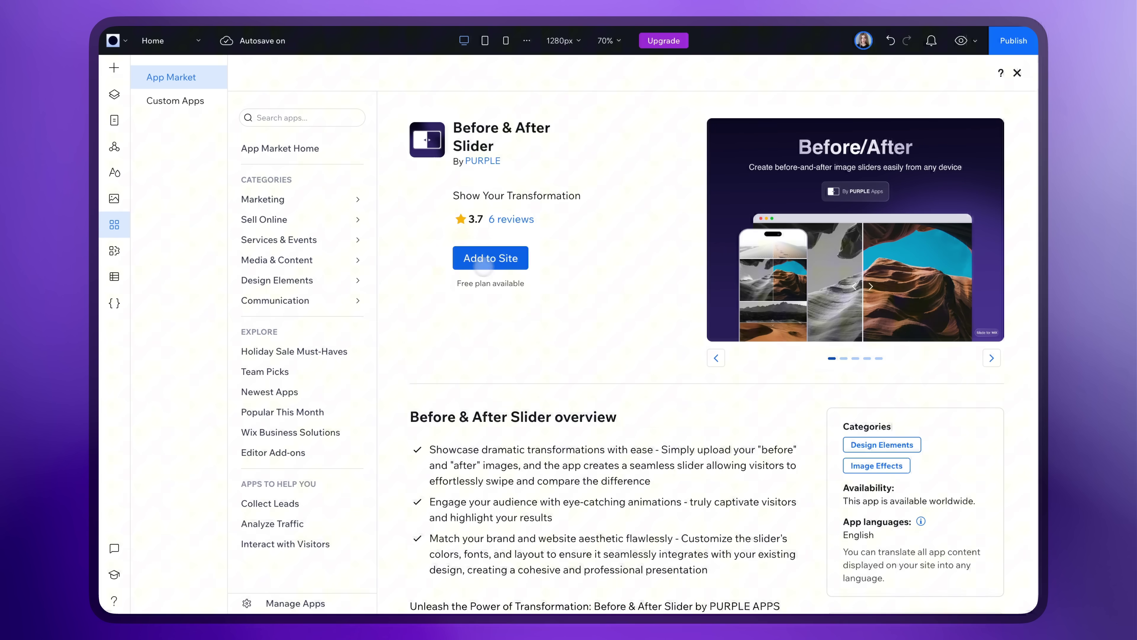
left_click(467, 265)
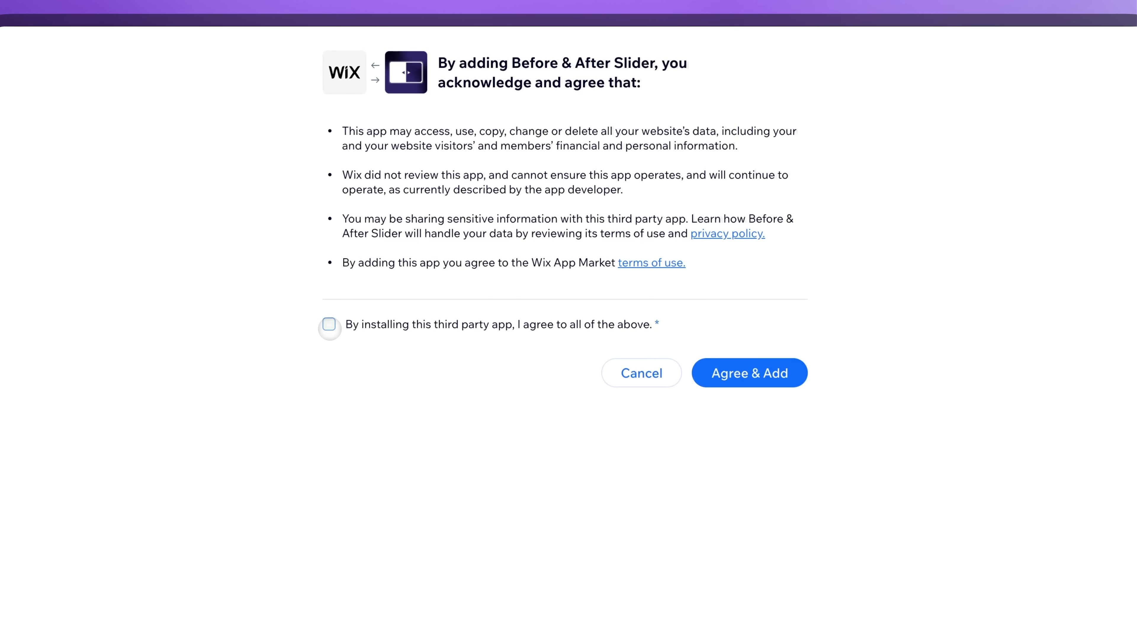
left_click(367, 271)
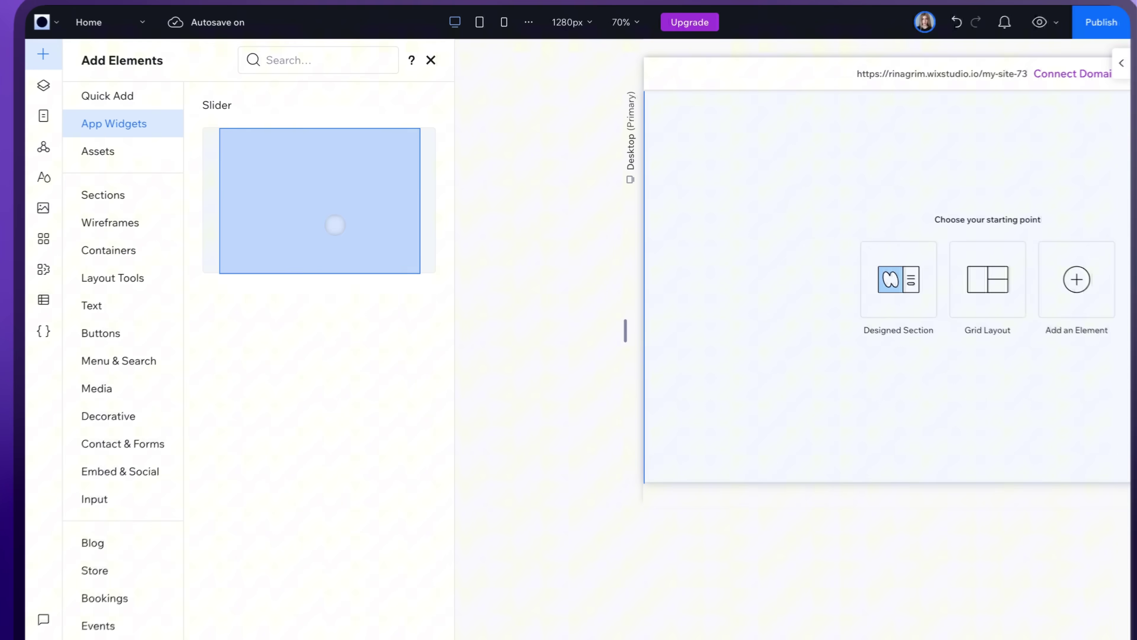
Place a full-width Slider widget with Light mode.png as Before and Dark mode.png as After
left_click(331, 224)
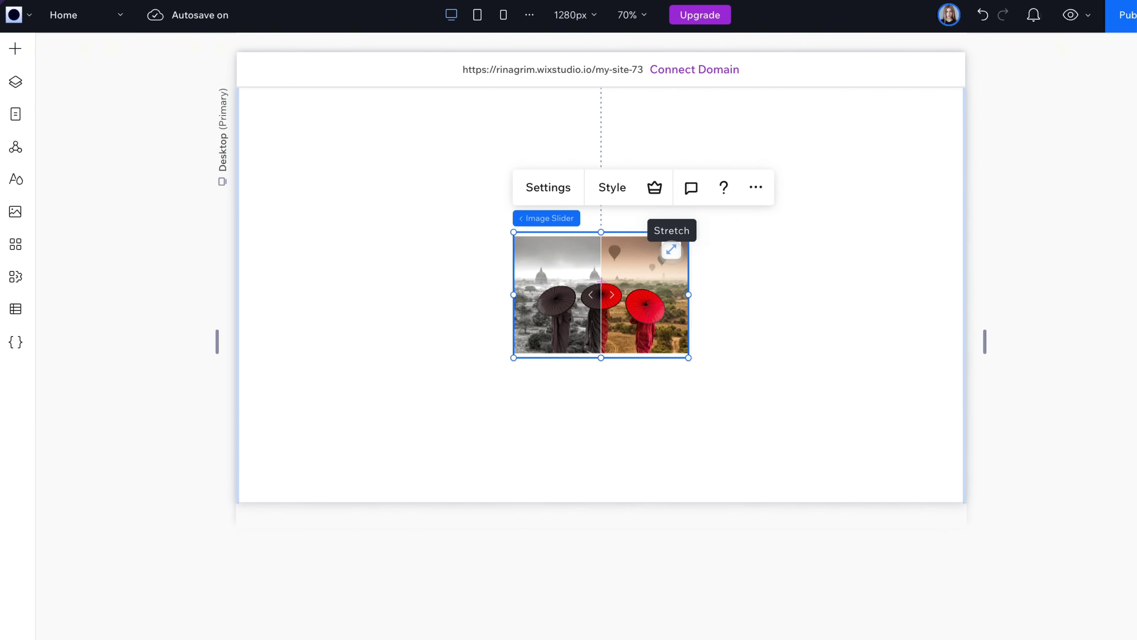
left_click(671, 249)
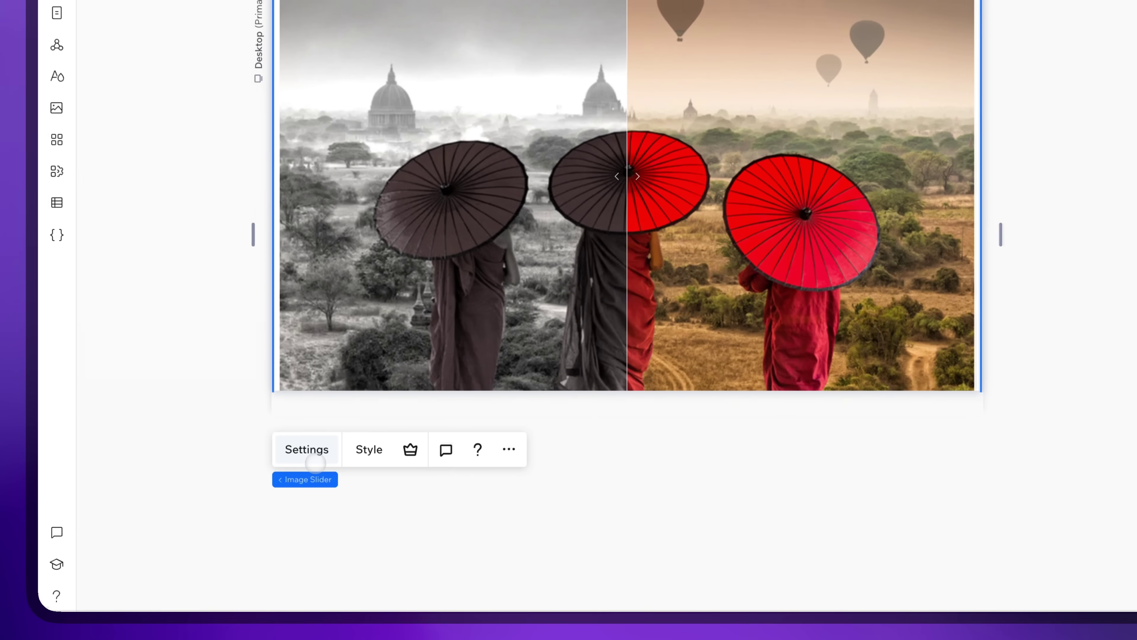
left_click(313, 482)
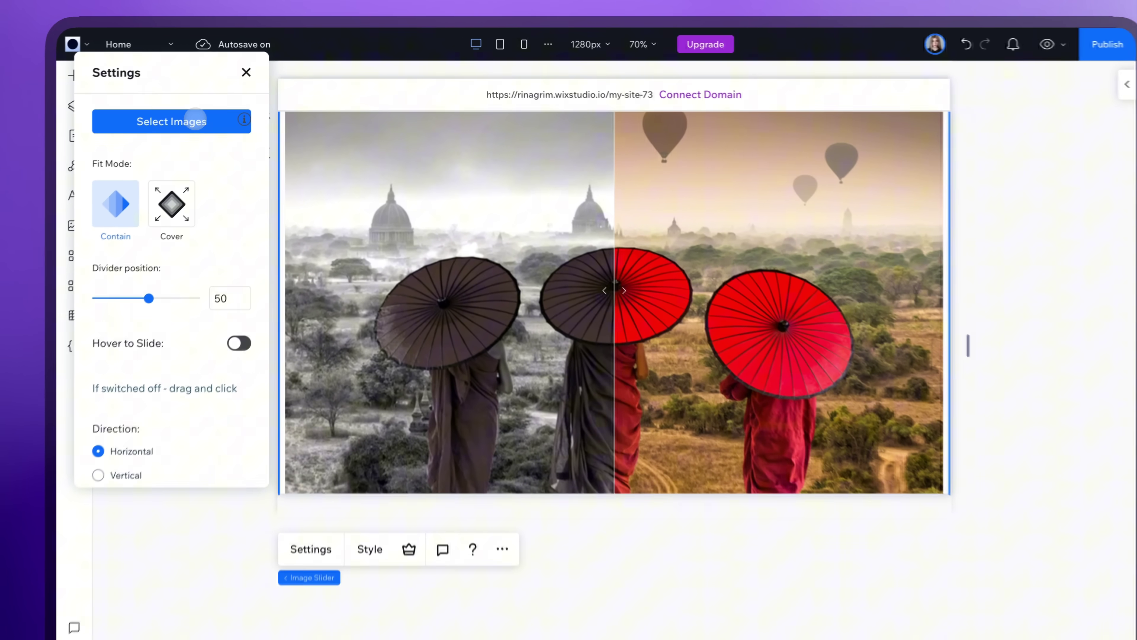
left_click(198, 105)
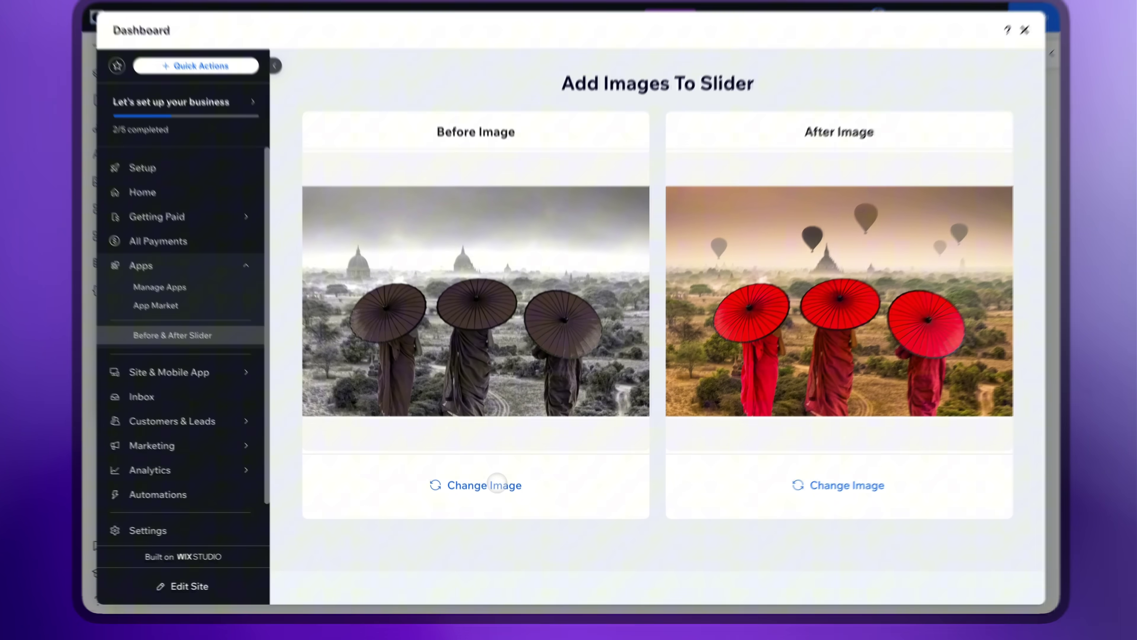
left_click(499, 508)
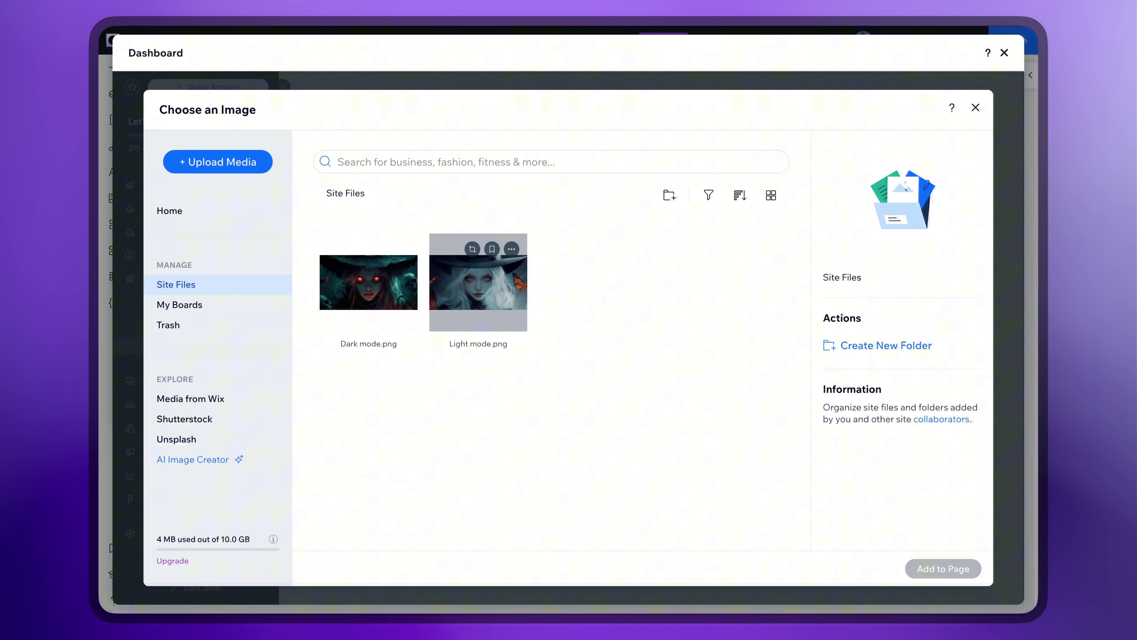
left_click(478, 278)
left_click(943, 569)
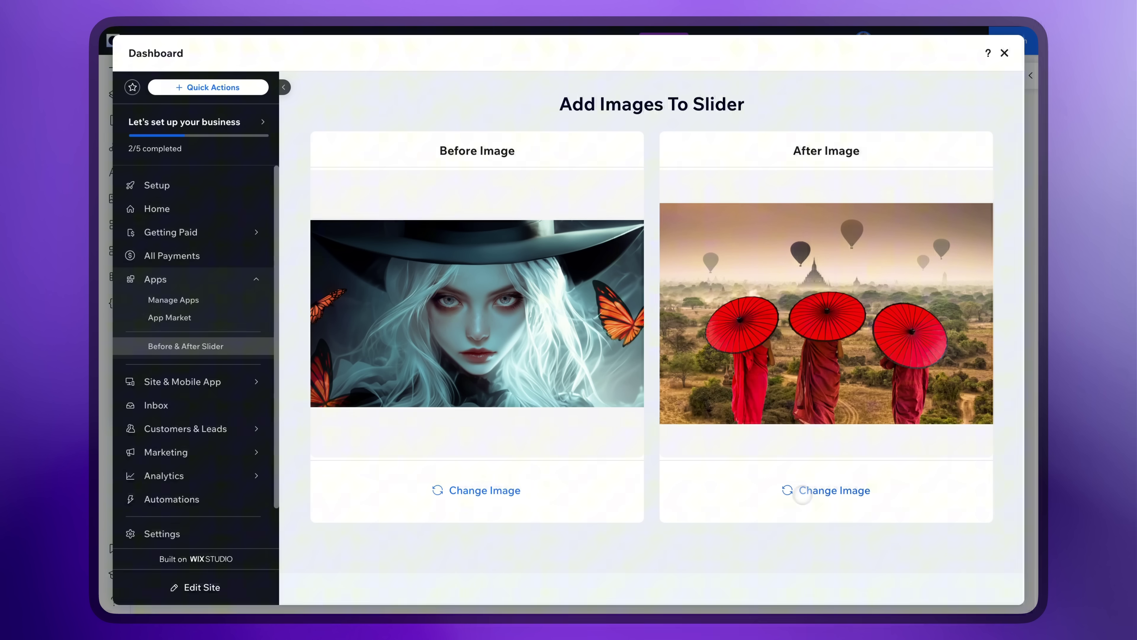
left_click(846, 490)
left_click(346, 309)
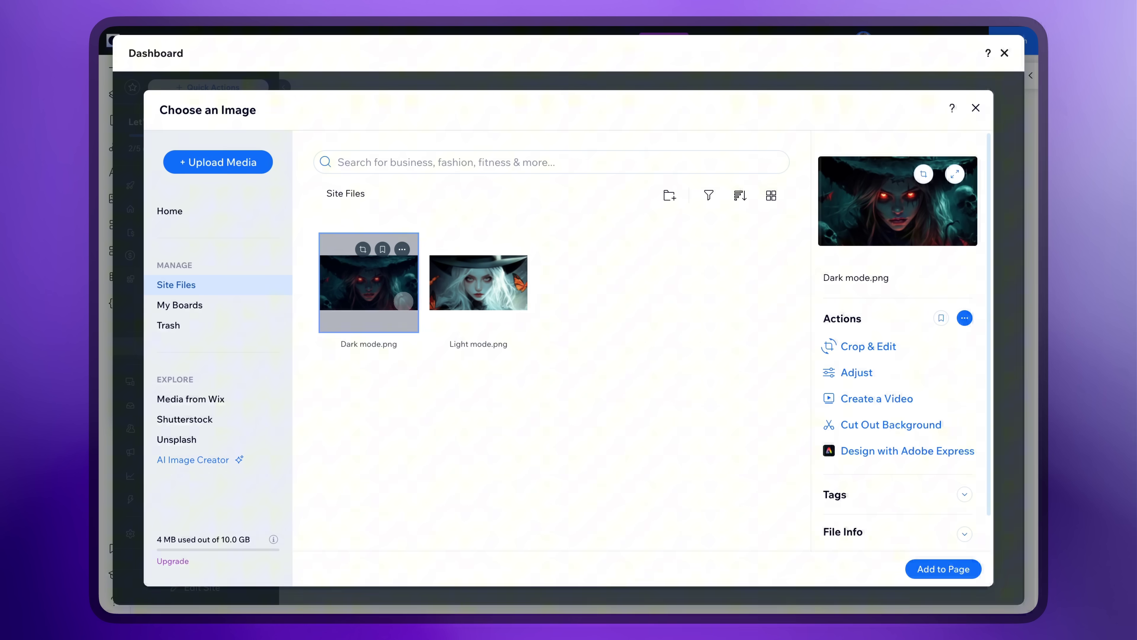
left_click(932, 569)
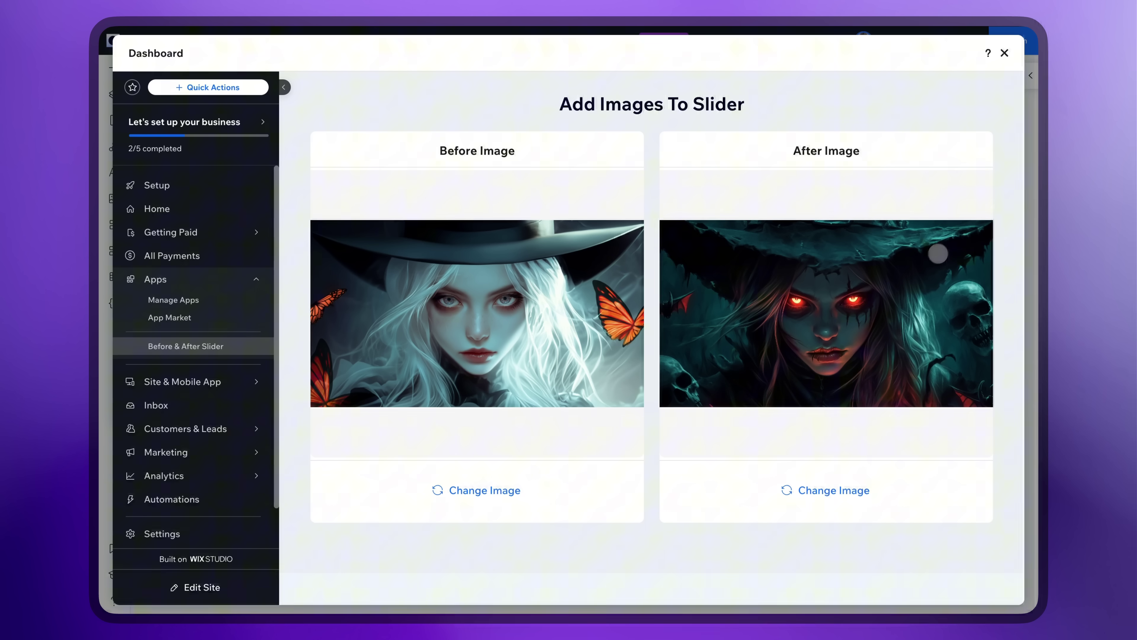
Back in the editor, set the slider images to Cover so they fill the frame
left_click(1004, 52)
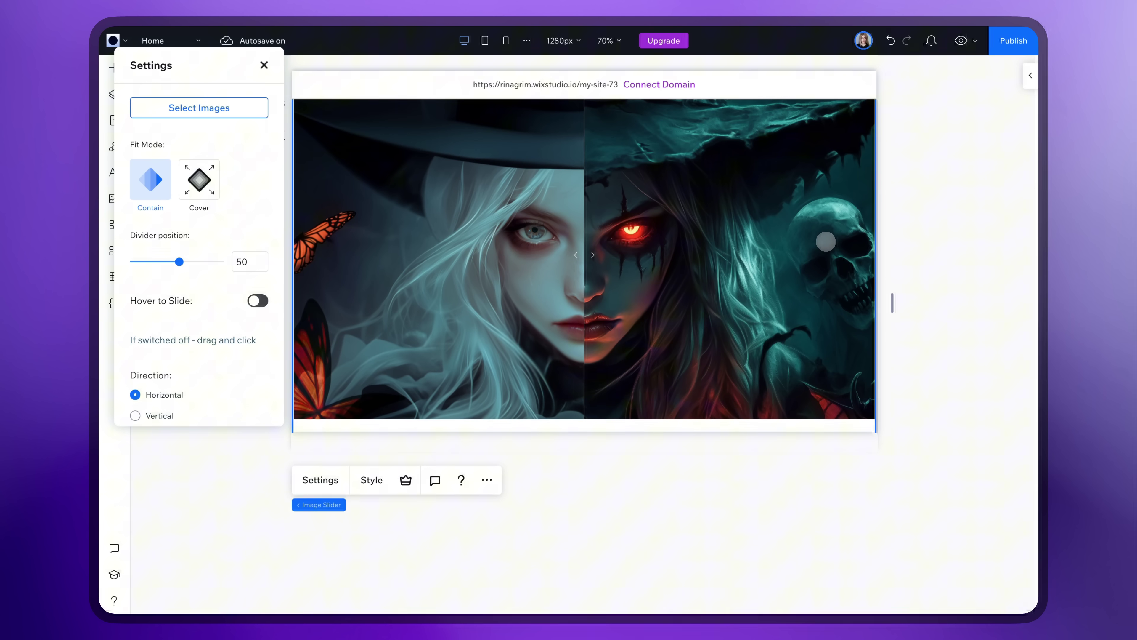
left_click(213, 188)
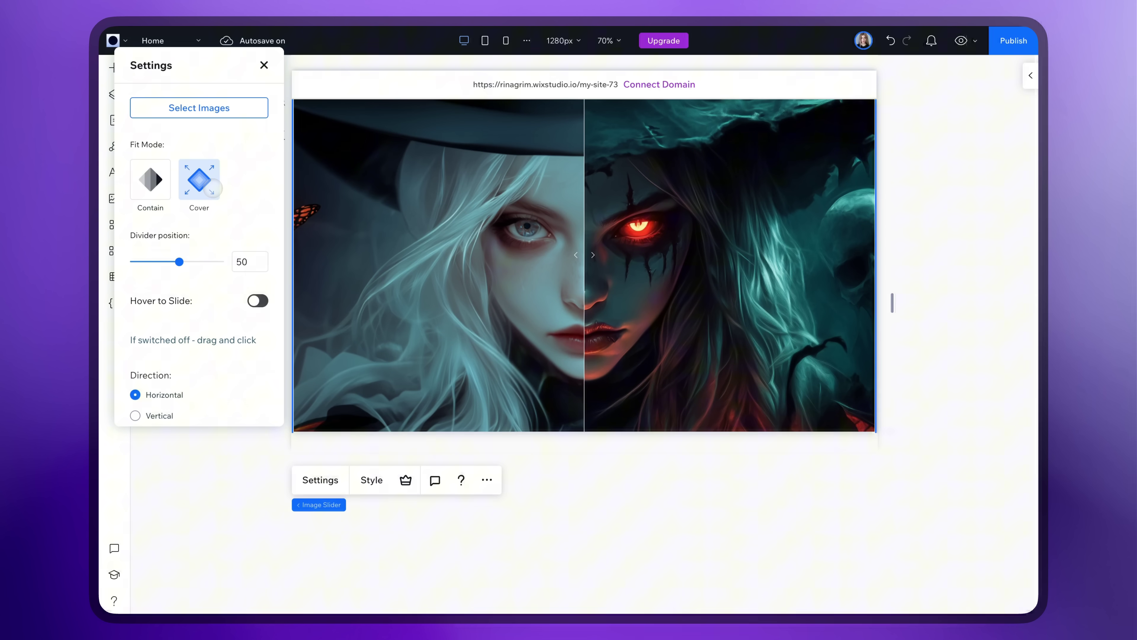
left_click(159, 191)
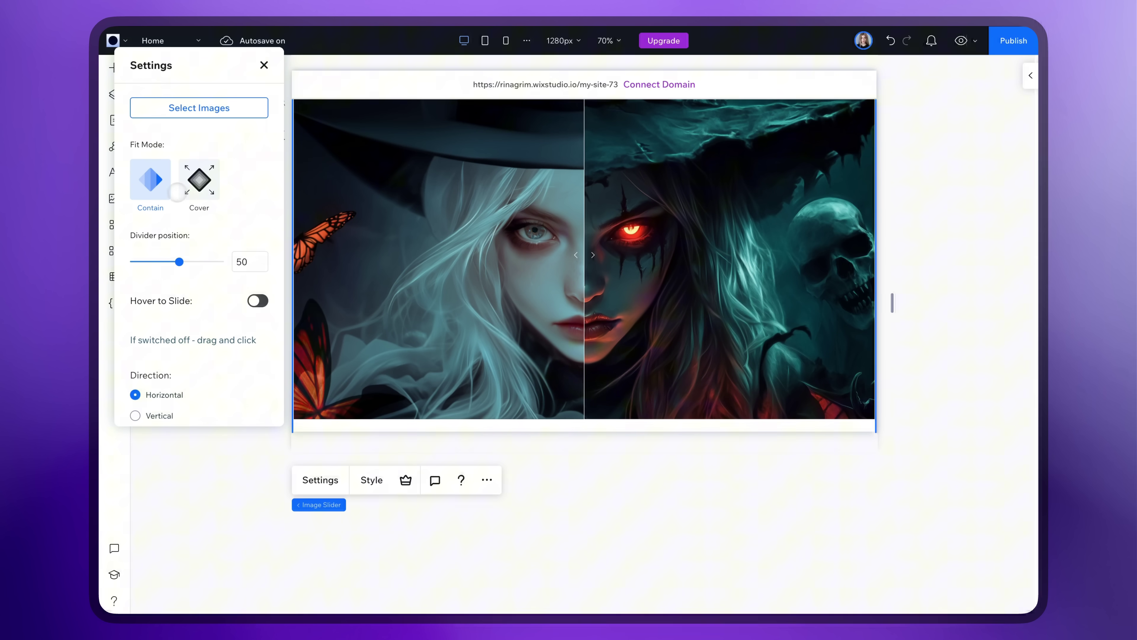
left_click(191, 191)
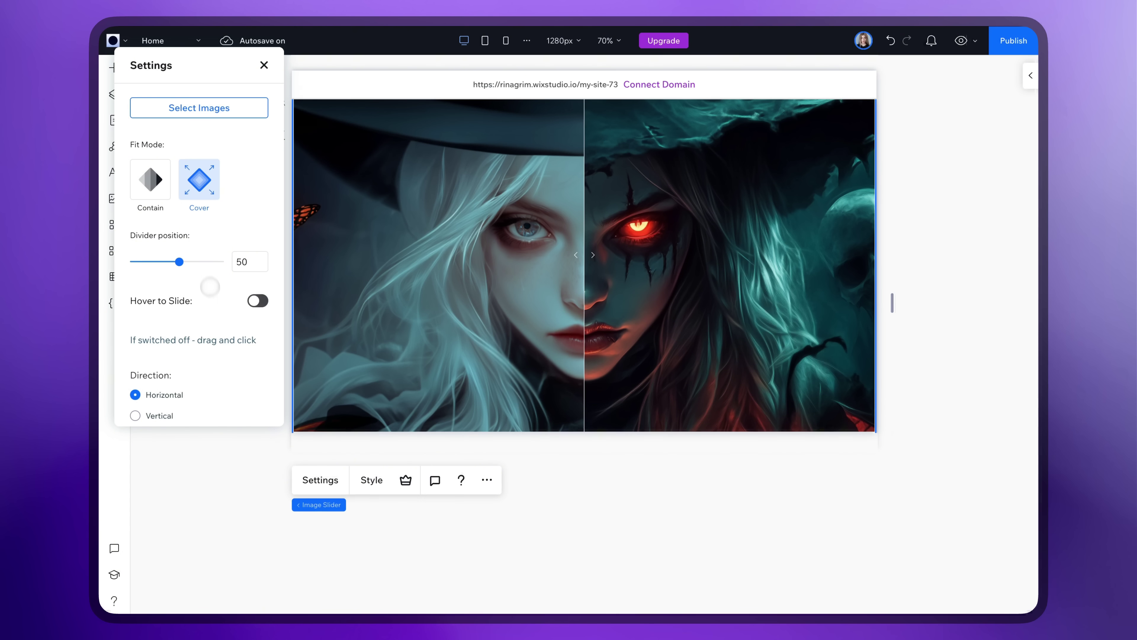
scroll(210, 286, "down", 2)
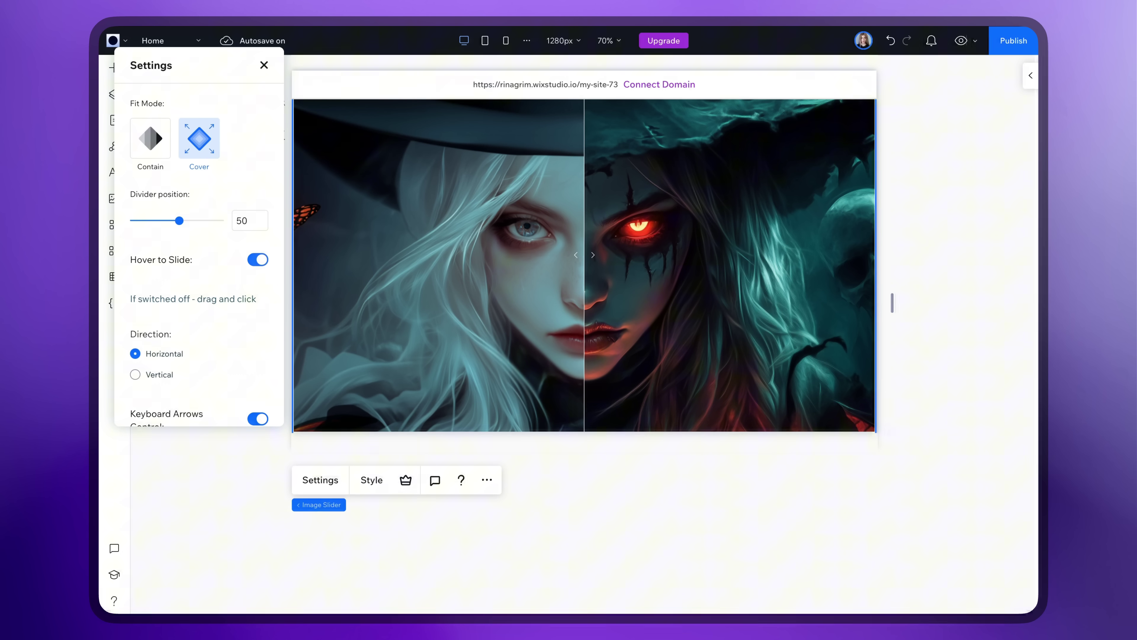
Keep the Horizontal left-right split and leave the Before/After labels turned off
scroll(169, 312, "down", 5)
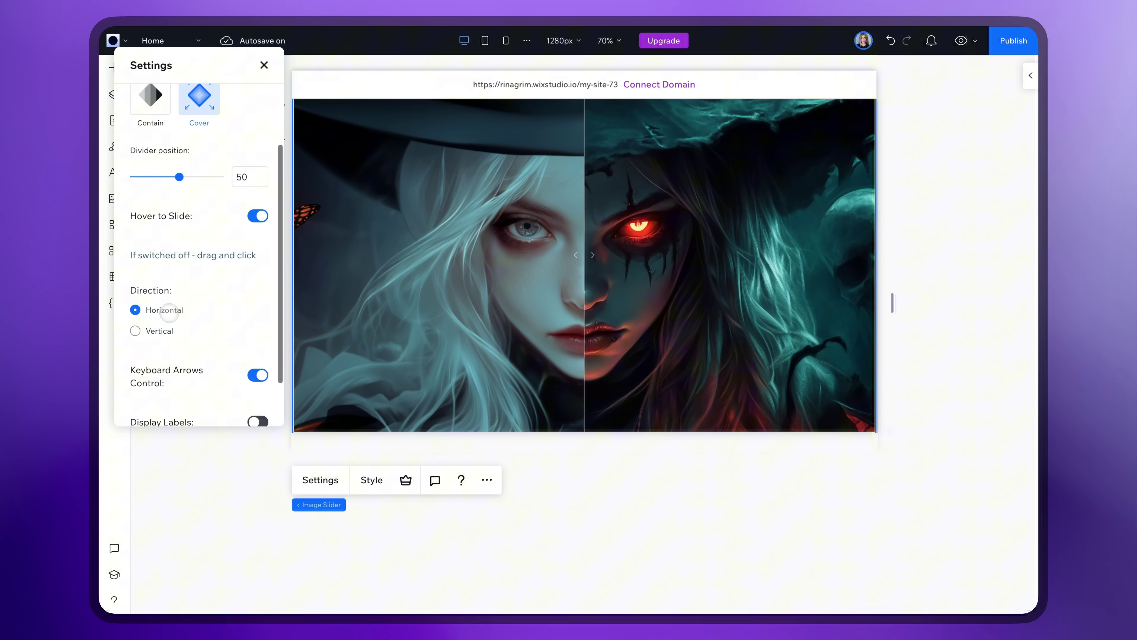
left_click(134, 272)
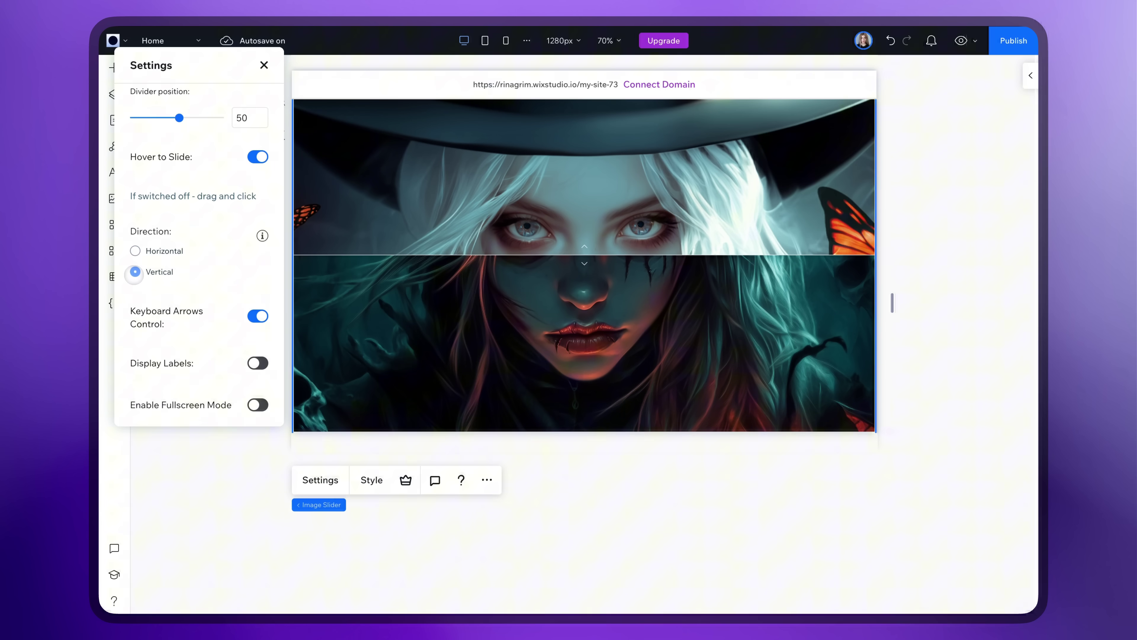
left_click(136, 251)
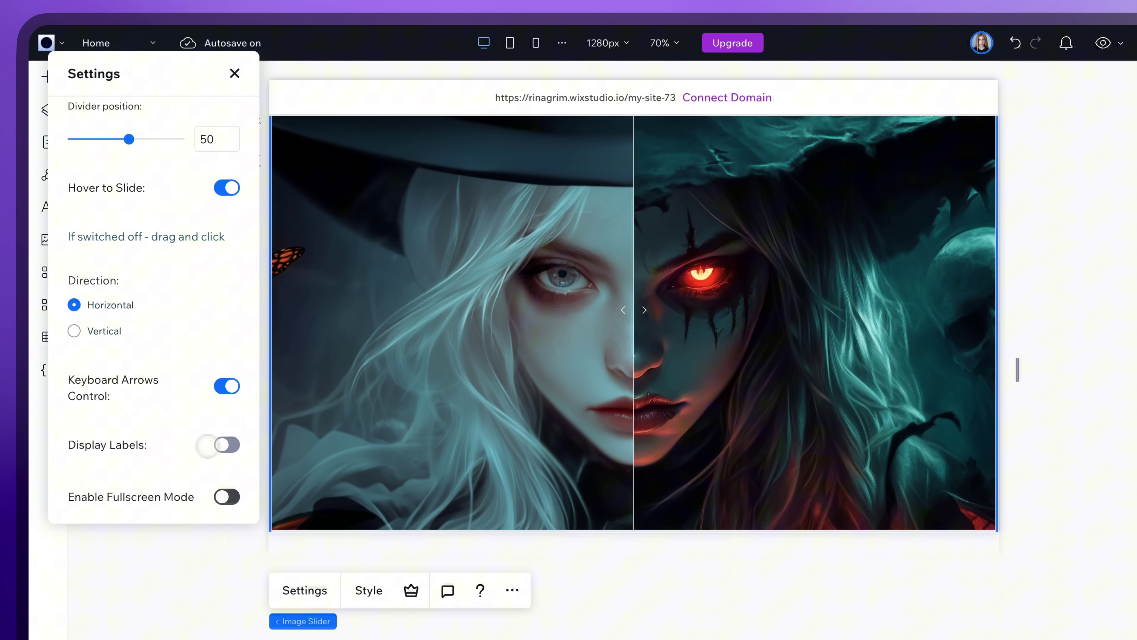
left_click(226, 444)
scroll(210, 443, "down", 5)
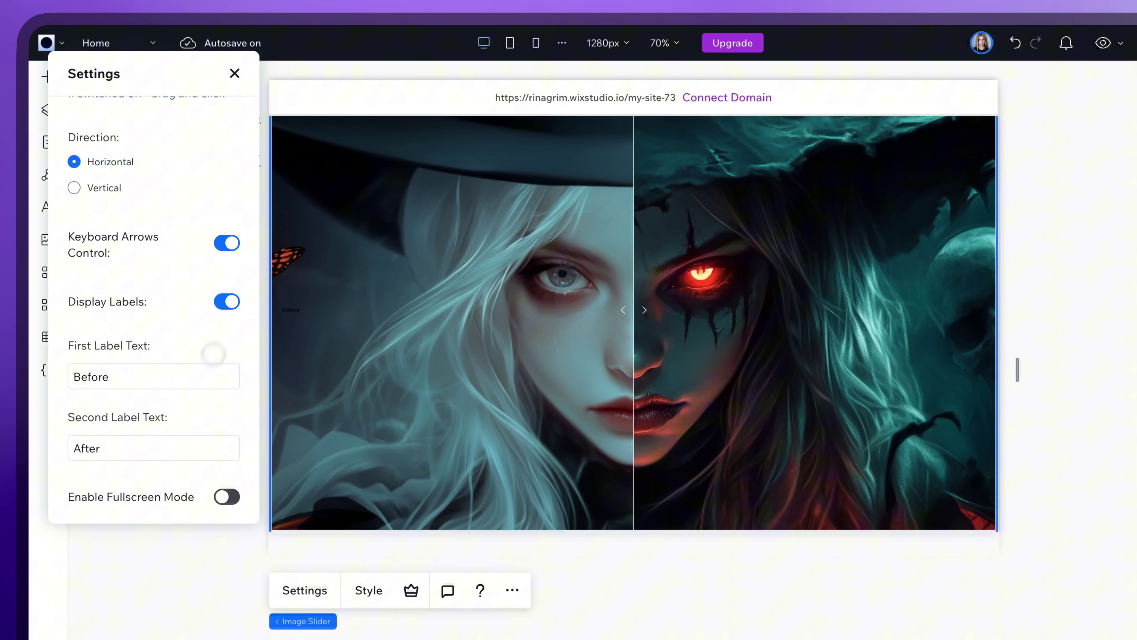
left_click(226, 301)
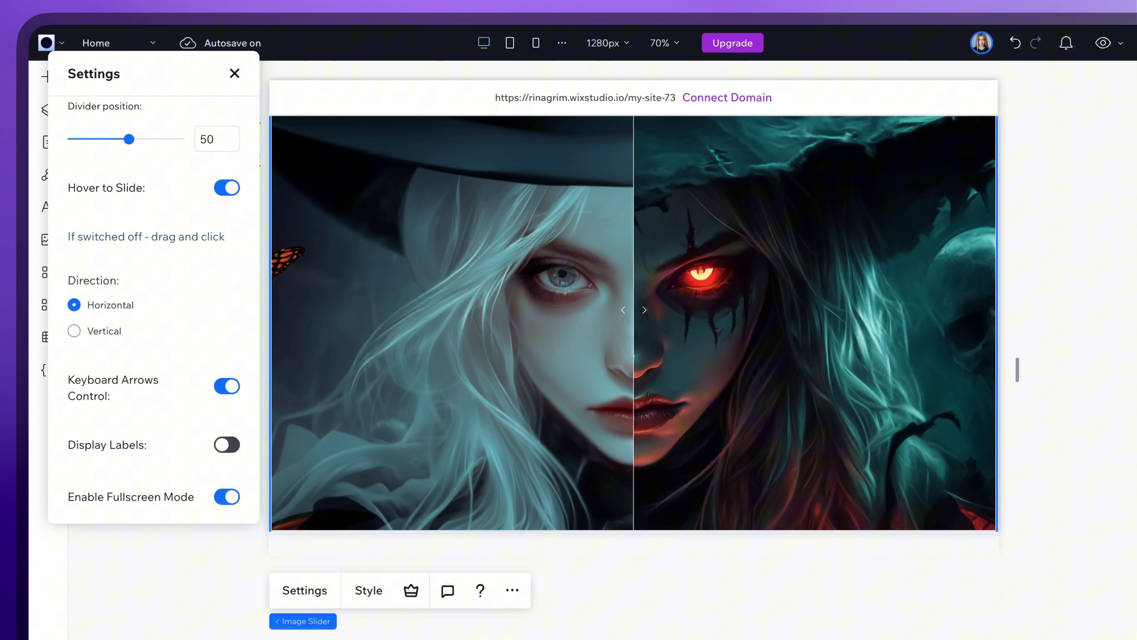
In the slider's Style options, round the corners to 100 px
left_click(234, 73)
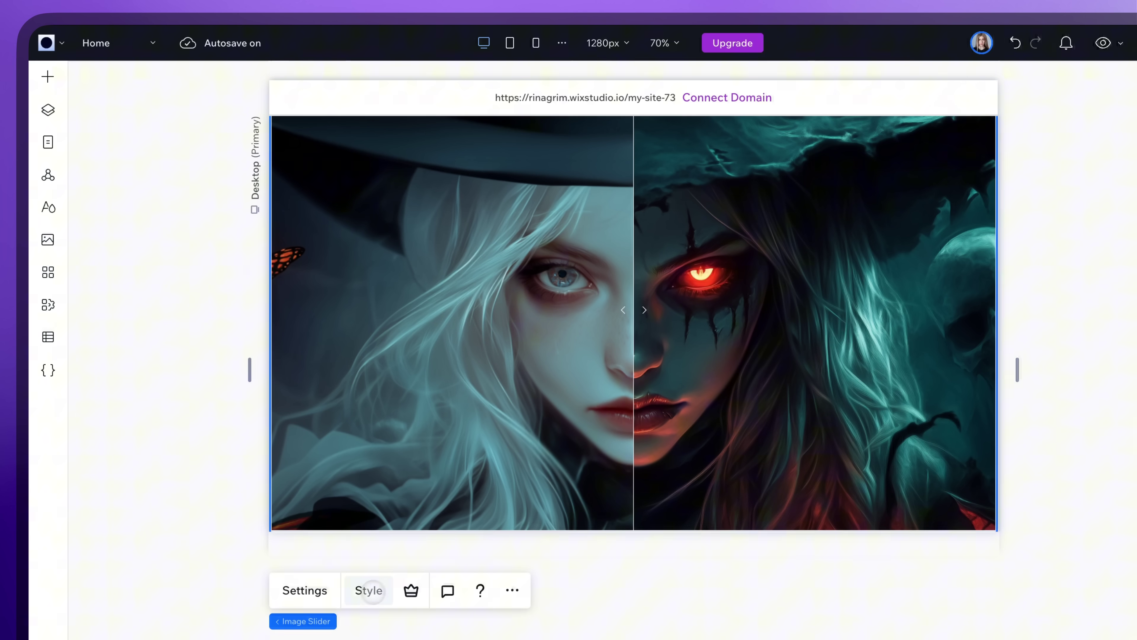
left_click(369, 590)
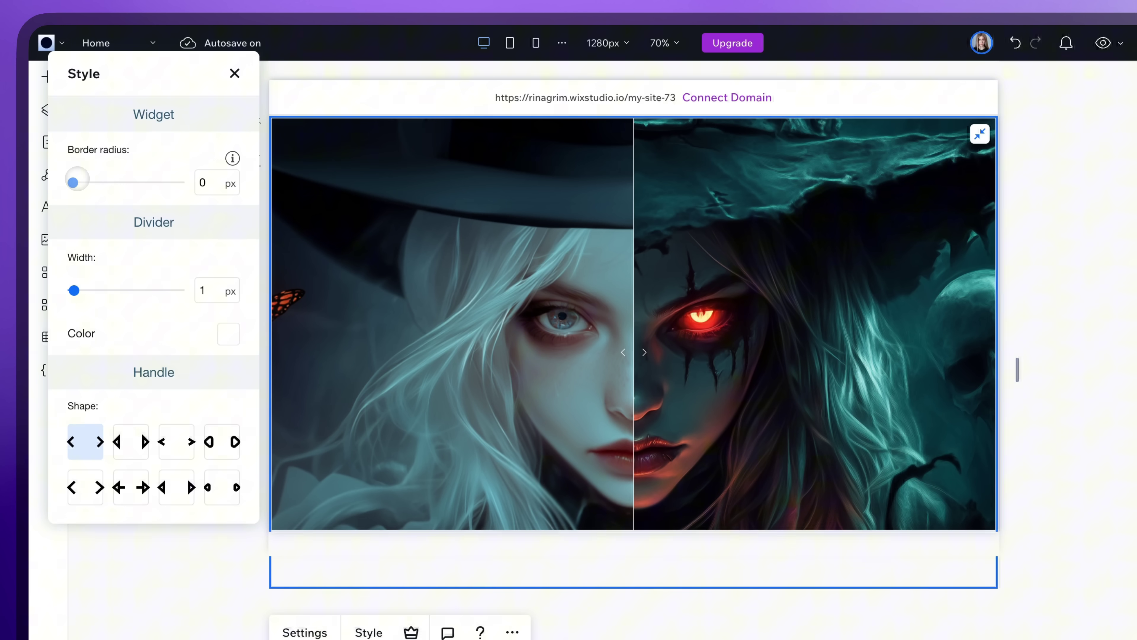
left_click_drag(72, 182, 77, 182)
left_click_drag(174, 182, 185, 183)
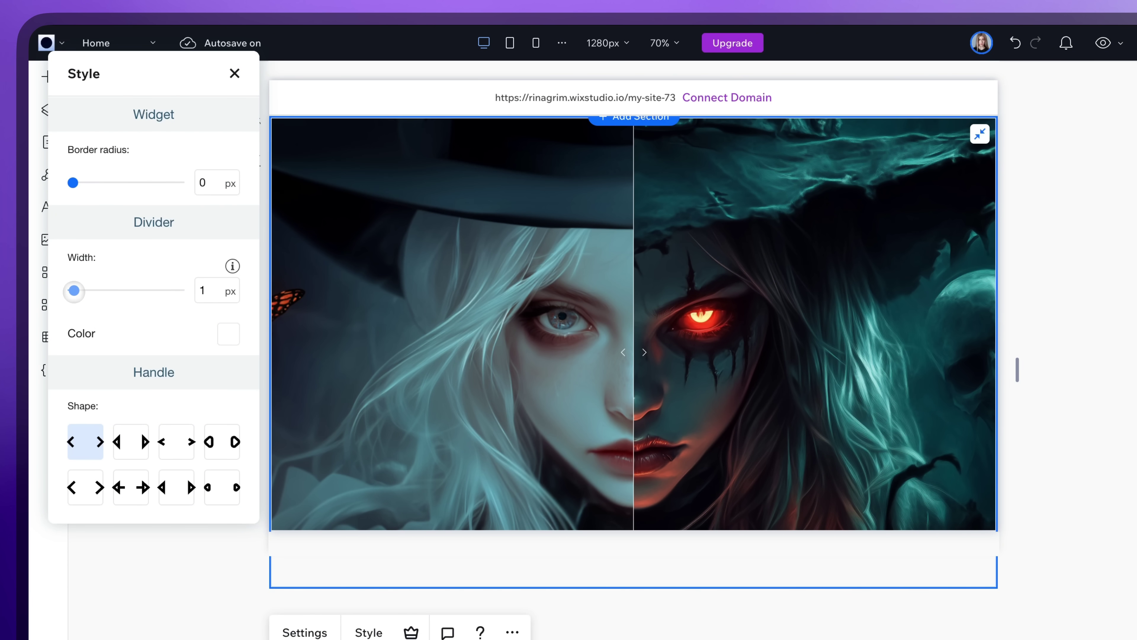
Make the divider a 1 px black (#000000) line
left_click_drag(74, 290, 129, 290)
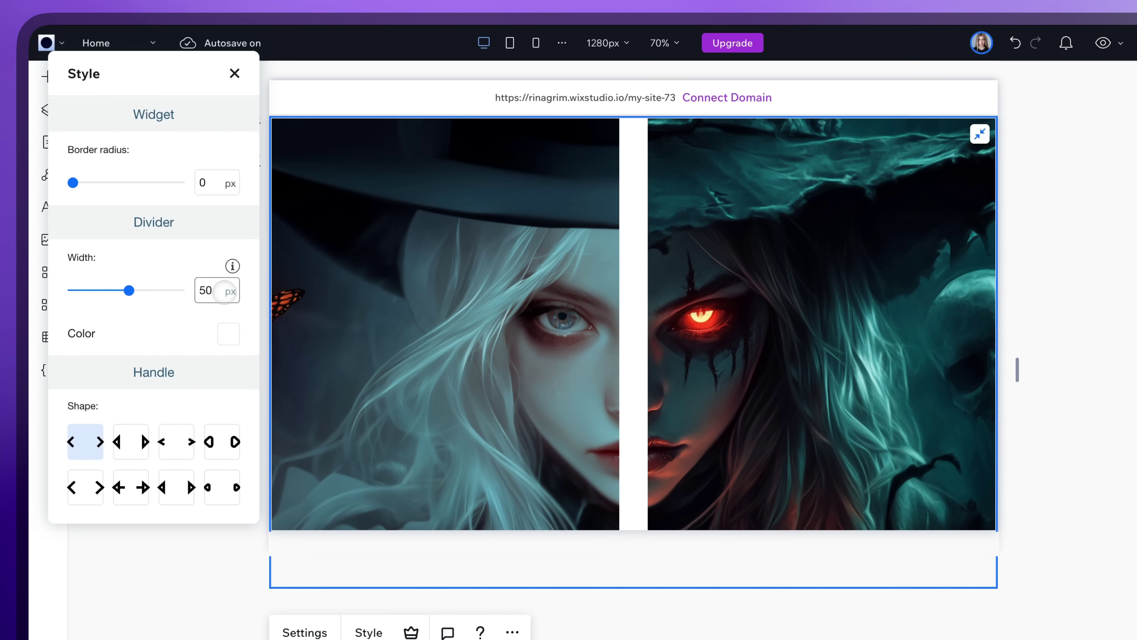
type("1")
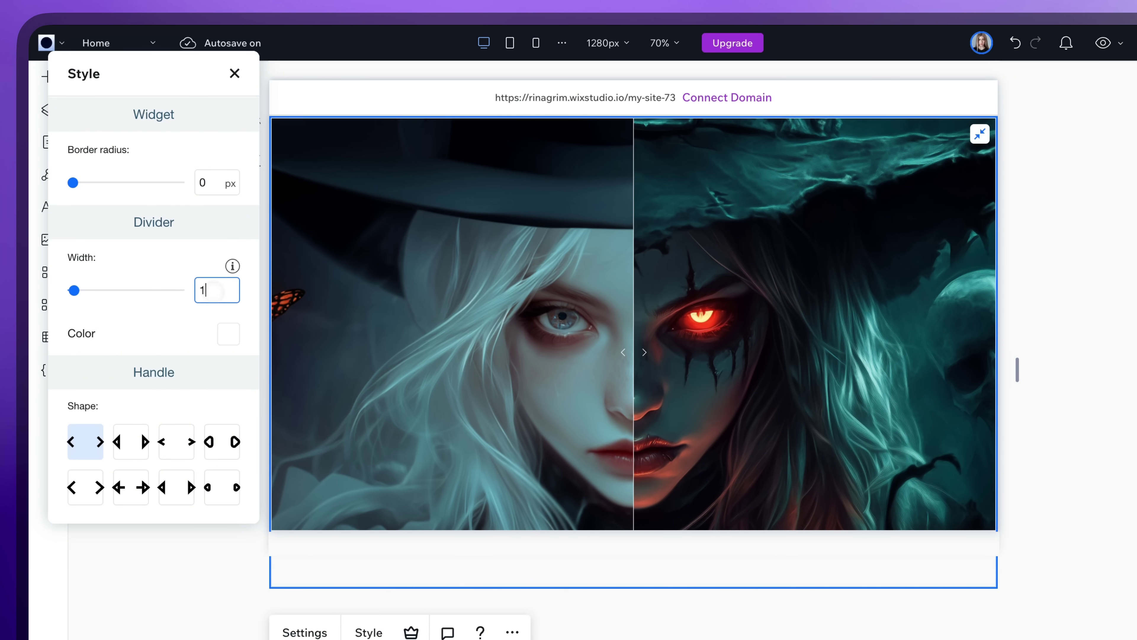
left_click(228, 333)
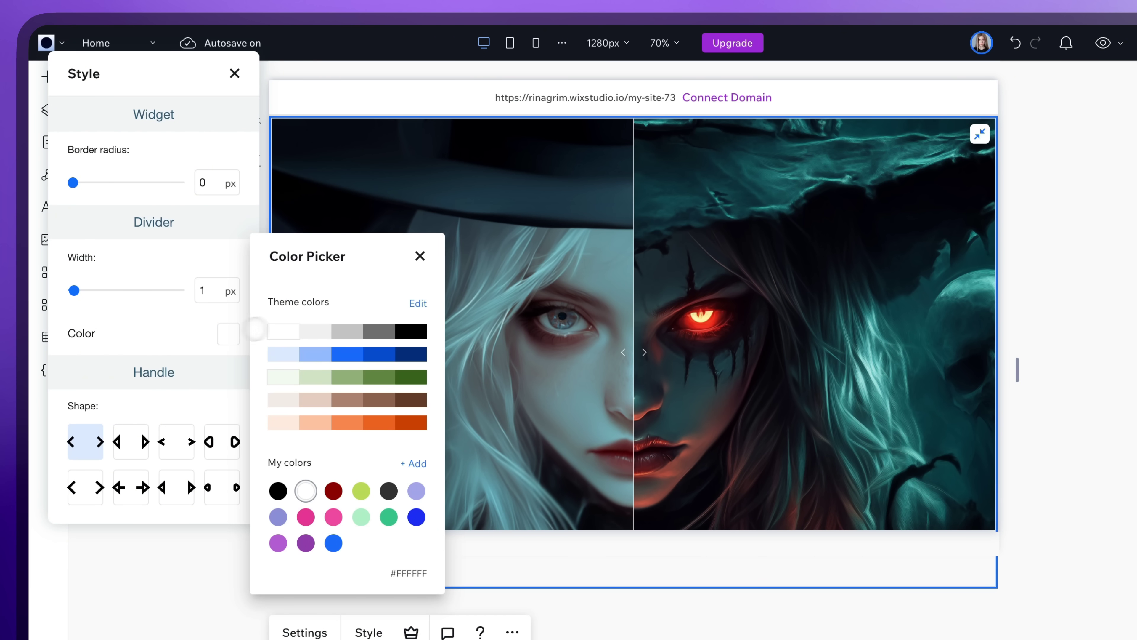
left_click(418, 331)
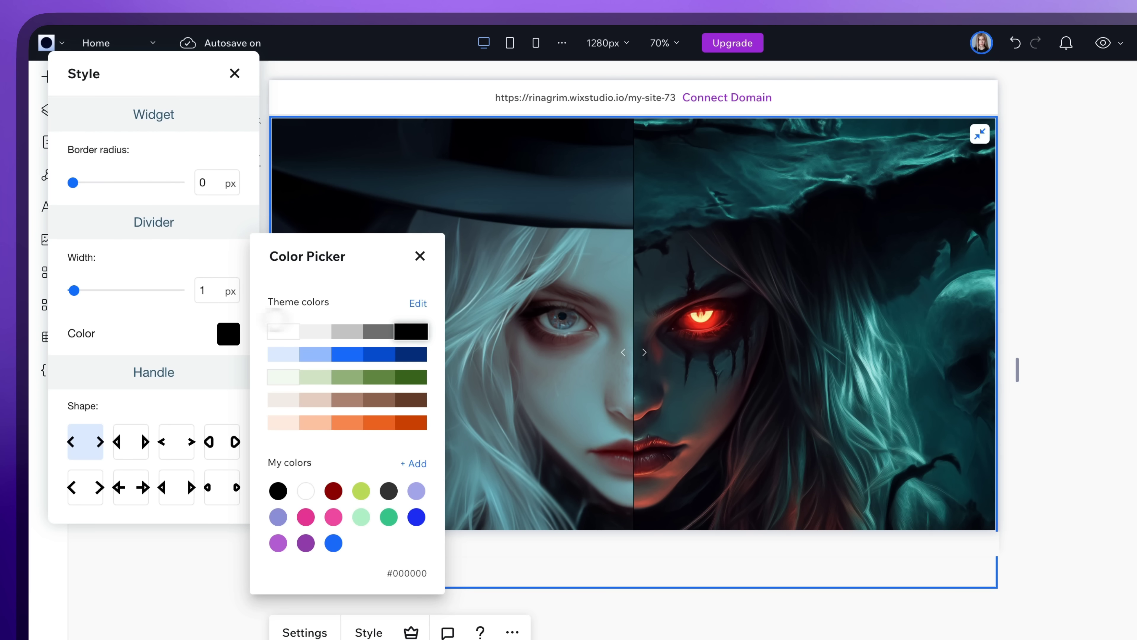
left_click(420, 256)
Compare the handle shape options and settle on the small rounded triangles
scroll(158, 348, "down", 4)
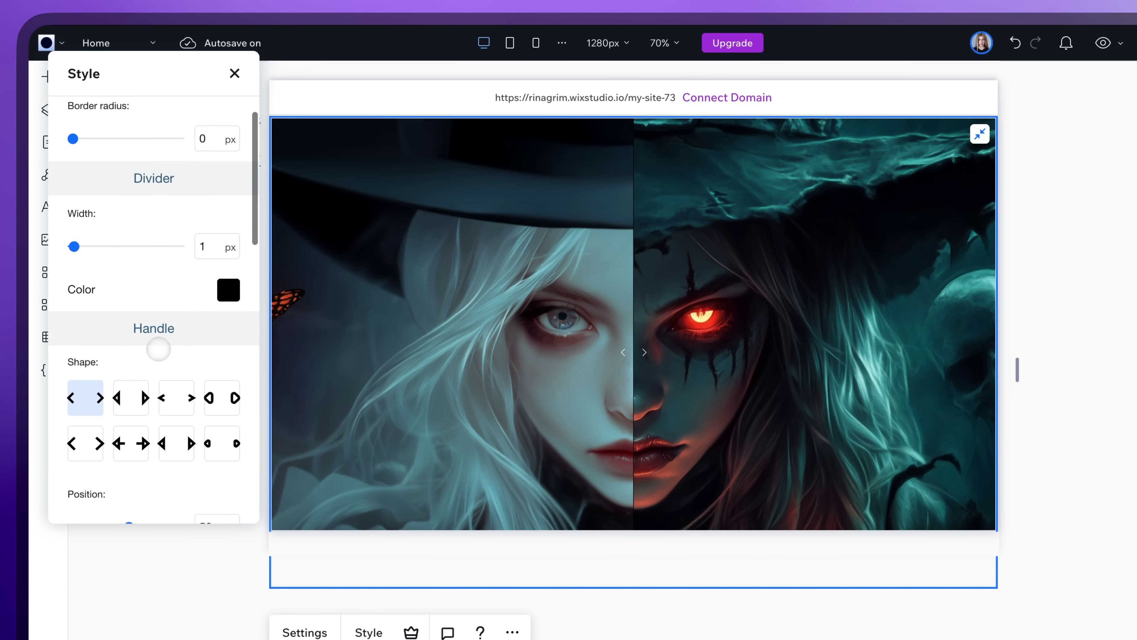
left_click(134, 303)
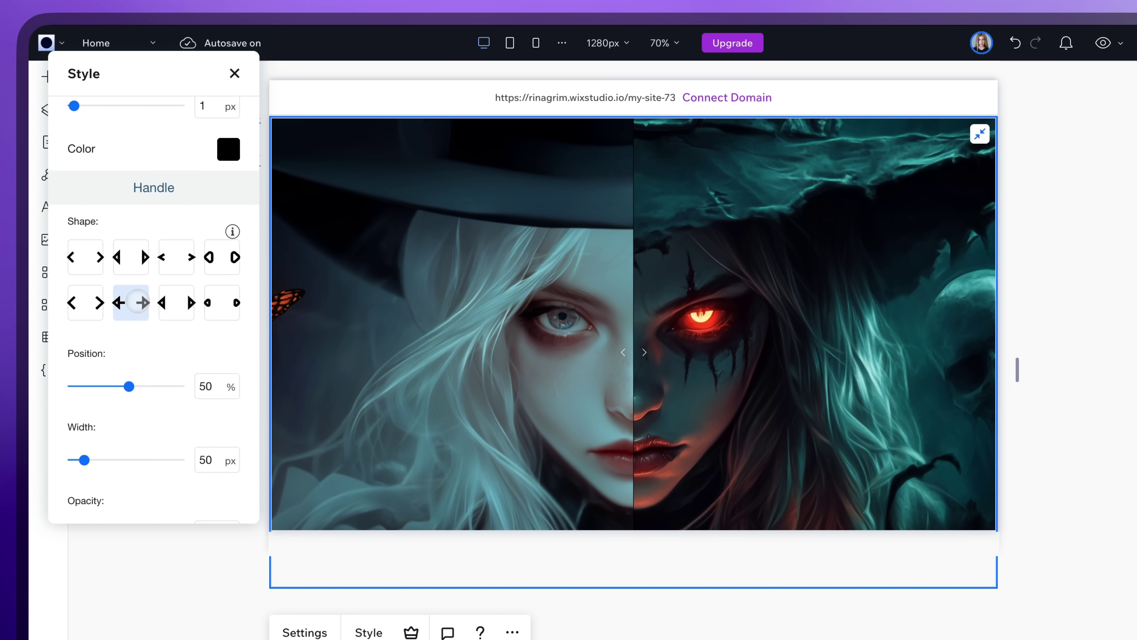
left_click_drag(84, 460, 114, 460)
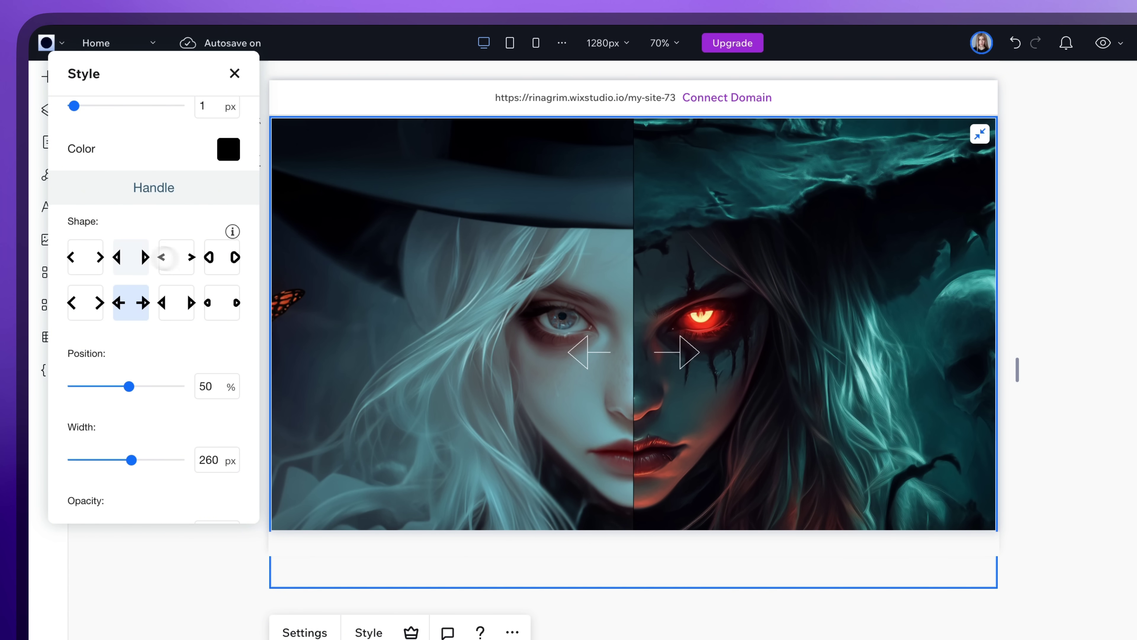
left_click(88, 254)
left_click(130, 256)
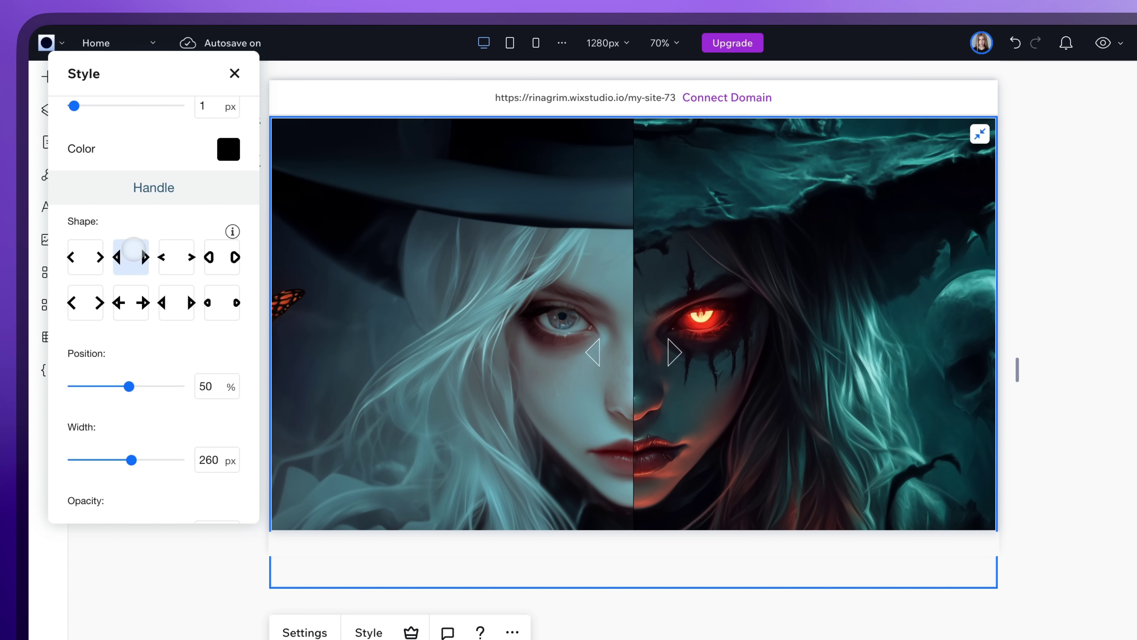
left_click(176, 258)
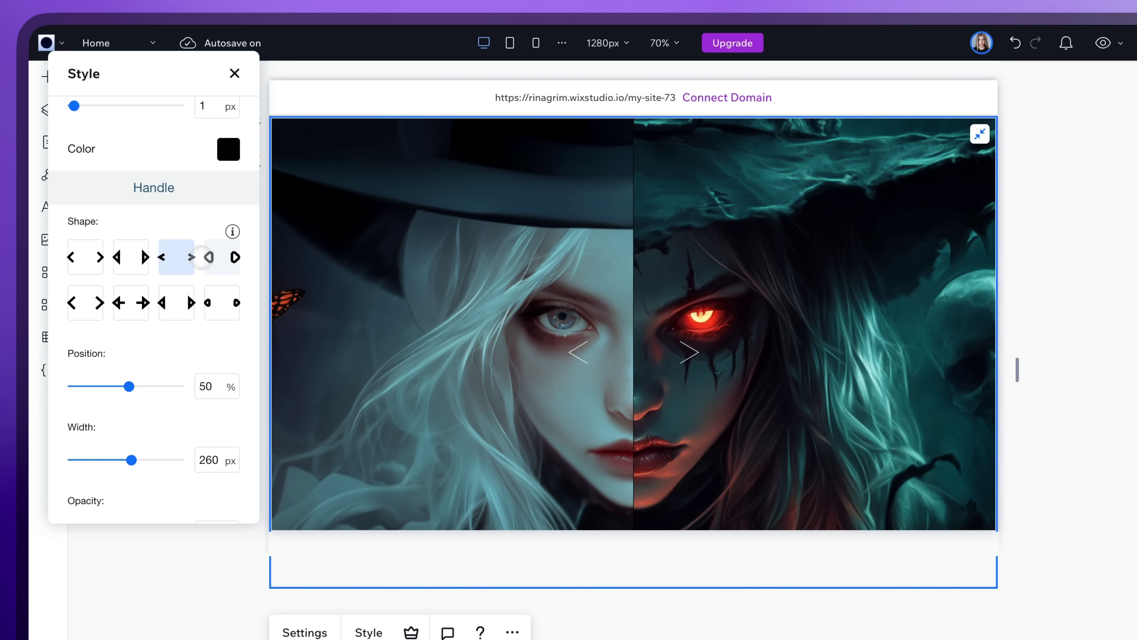
left_click(220, 253)
left_click(85, 312)
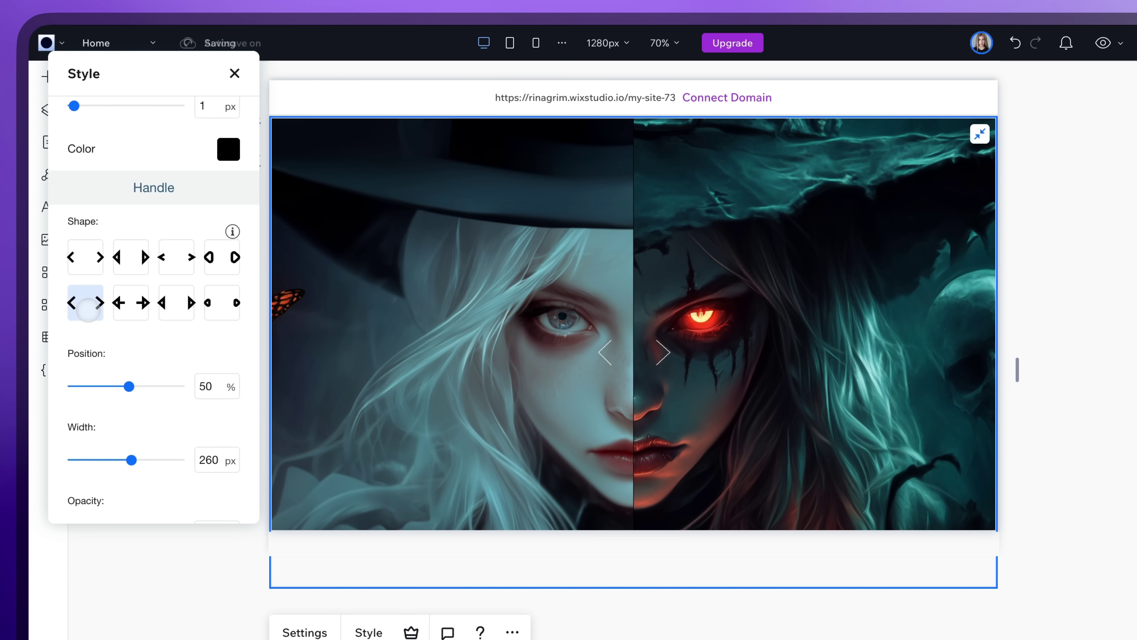
left_click(143, 305)
left_click(176, 302)
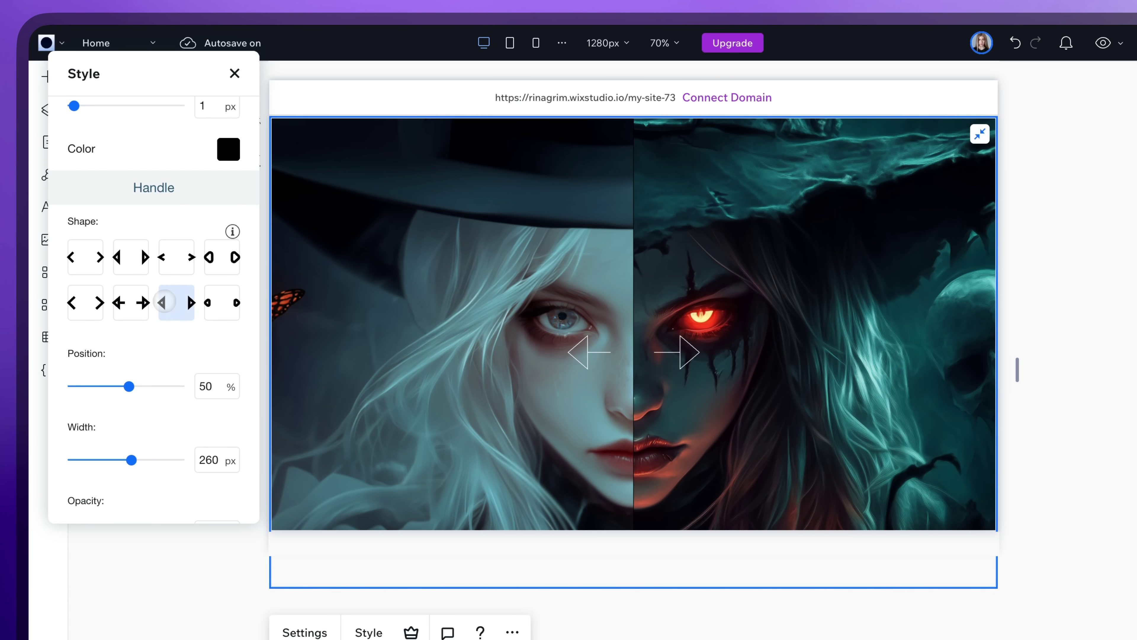
left_click(223, 299)
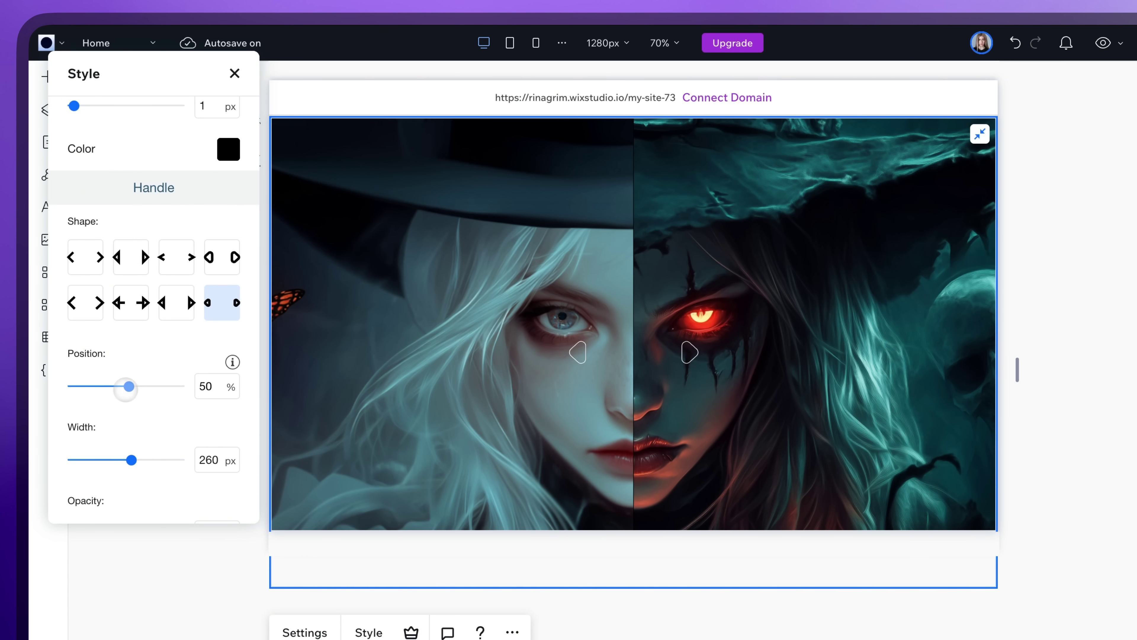
Set the handle Position to 0 and Width to 0 so the handles disappear
left_click_drag(121, 386, 156, 386)
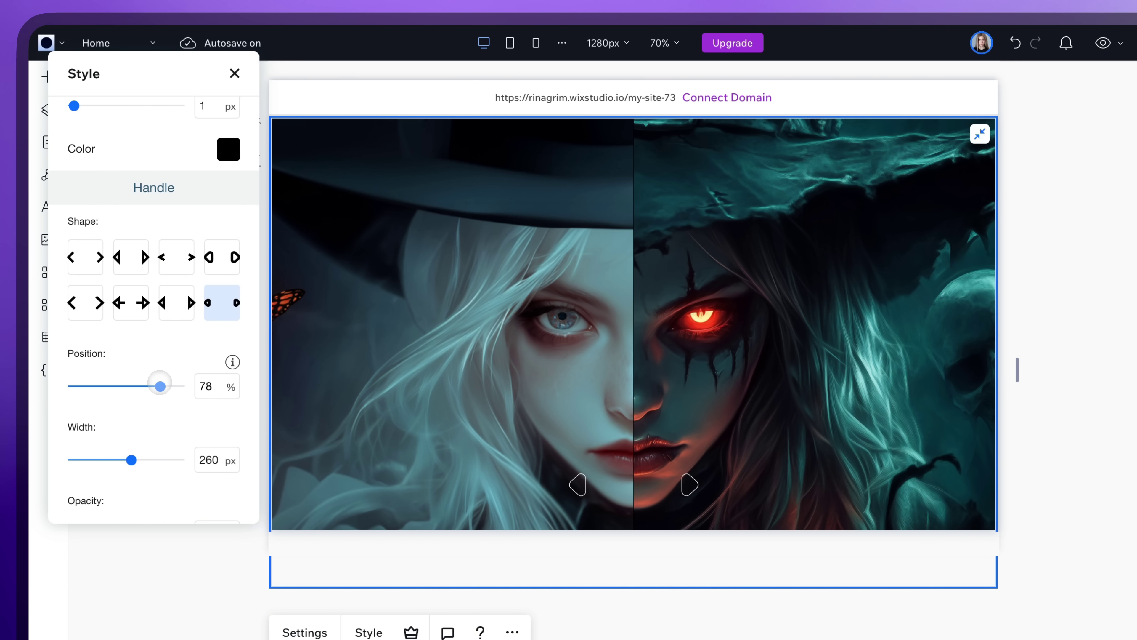
left_click(206, 385)
type("0")
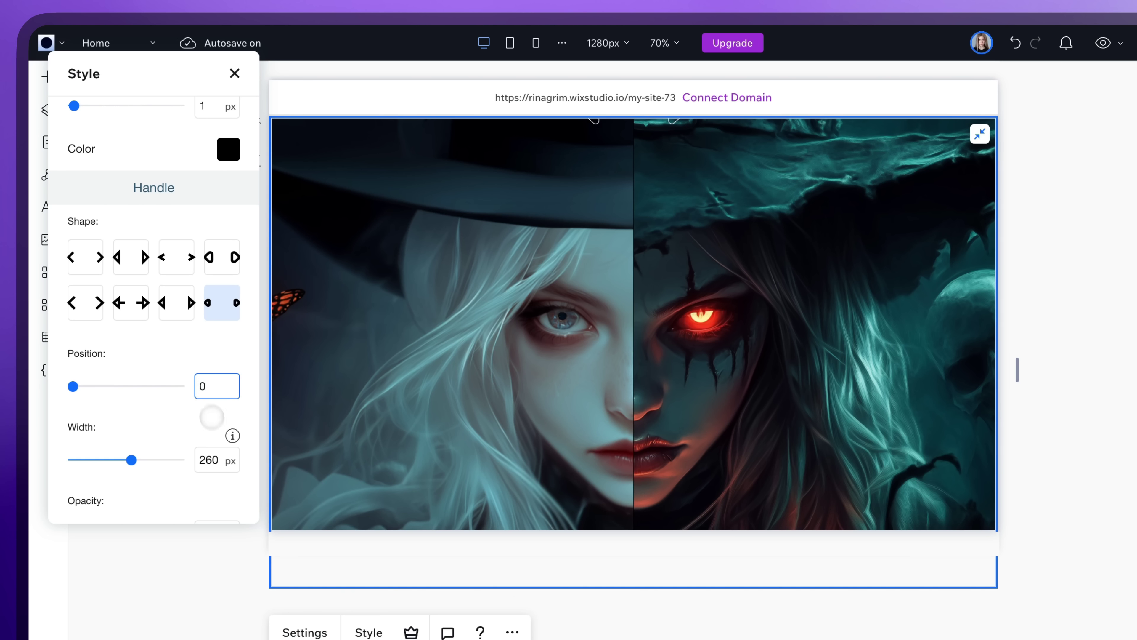
left_click(215, 459)
type("0")
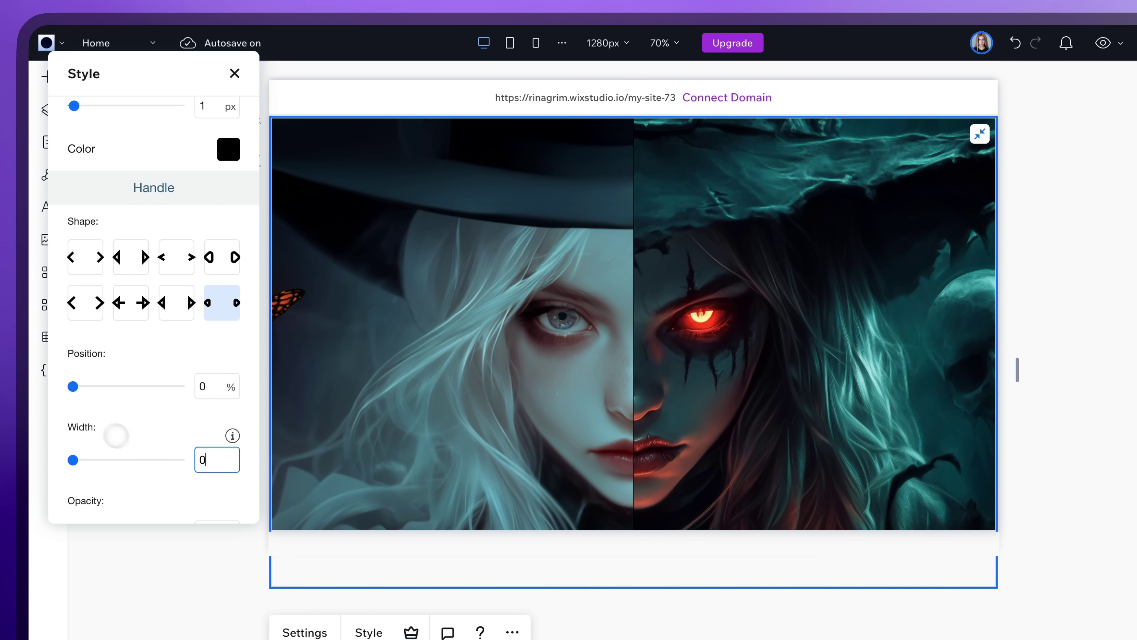
scroll(120, 421, "down", 7)
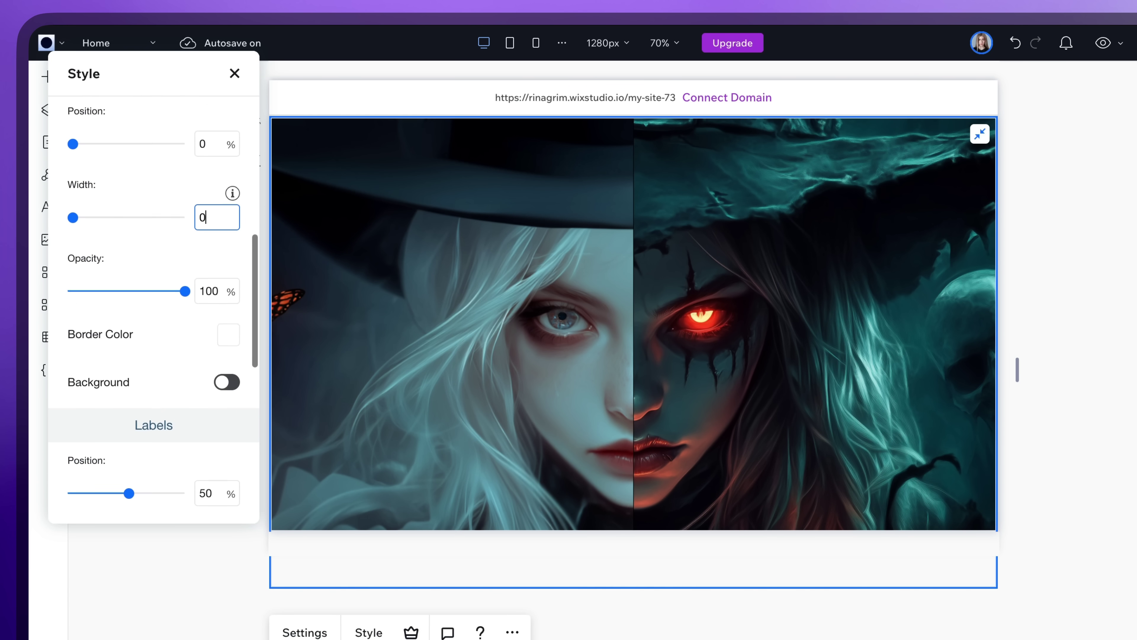
Look over the Labels and Full Screen / Close Icons styles, keep Arial as the font, and close Style
scroll(248, 185, "down", 3)
scroll(247, 186, "up", 1)
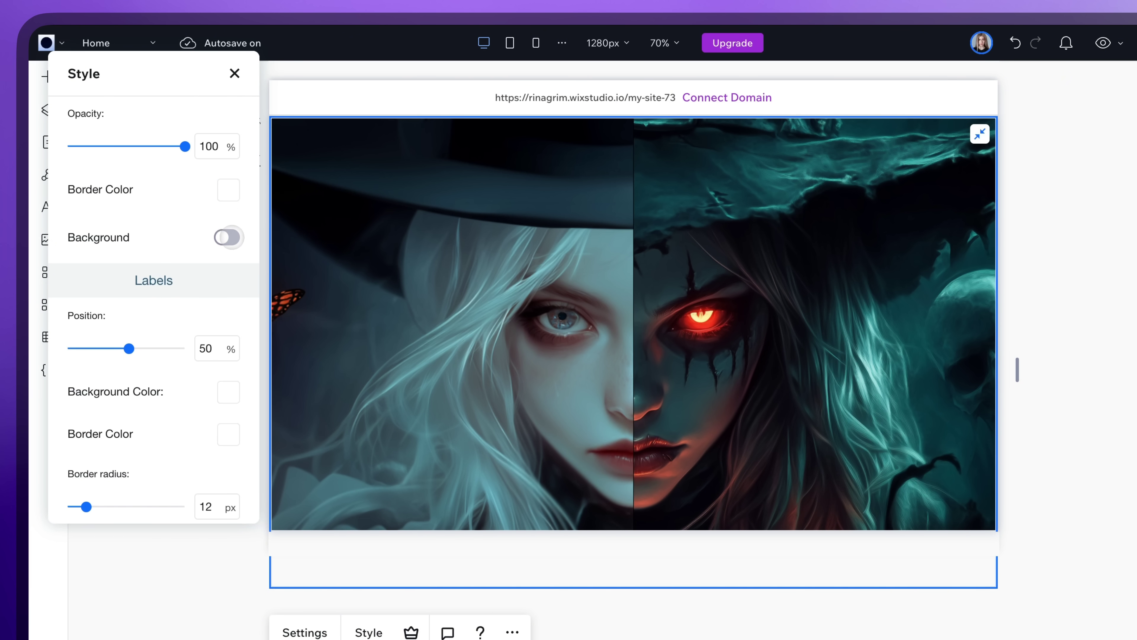
scroll(193, 285, "down", 3)
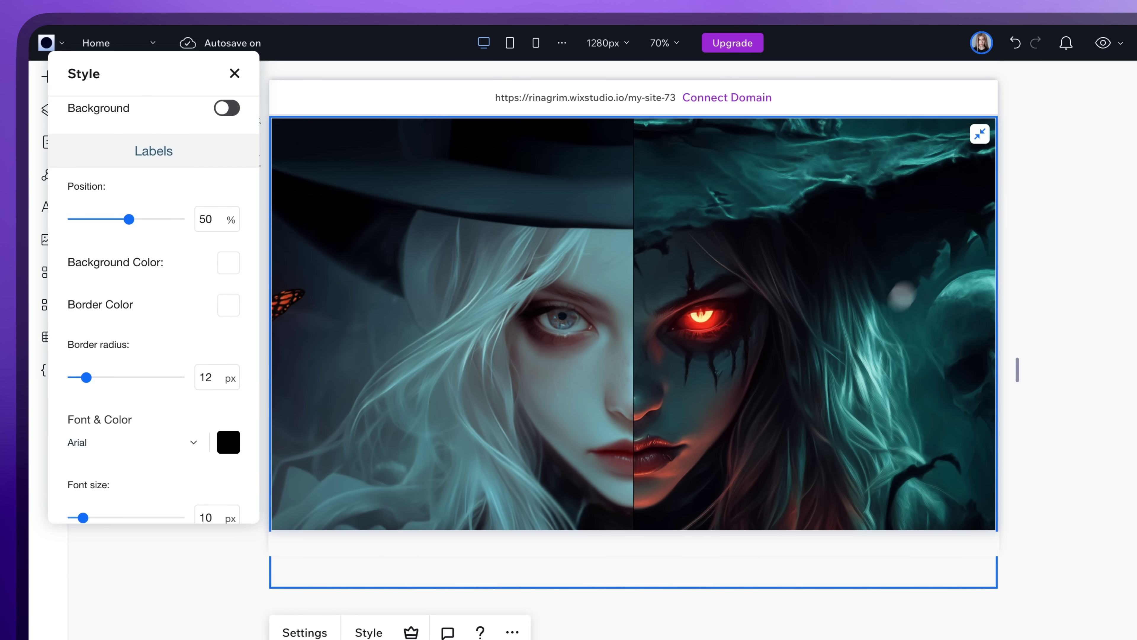
scroll(165, 327, "down", 3)
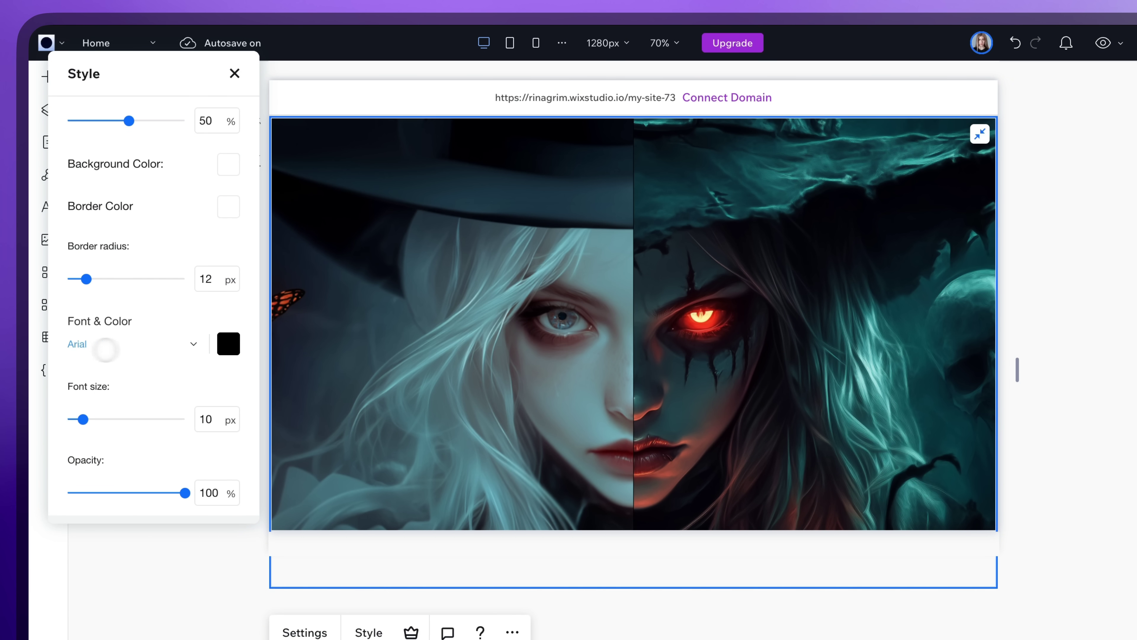
left_click(187, 349)
scroll(166, 383, "down", 5)
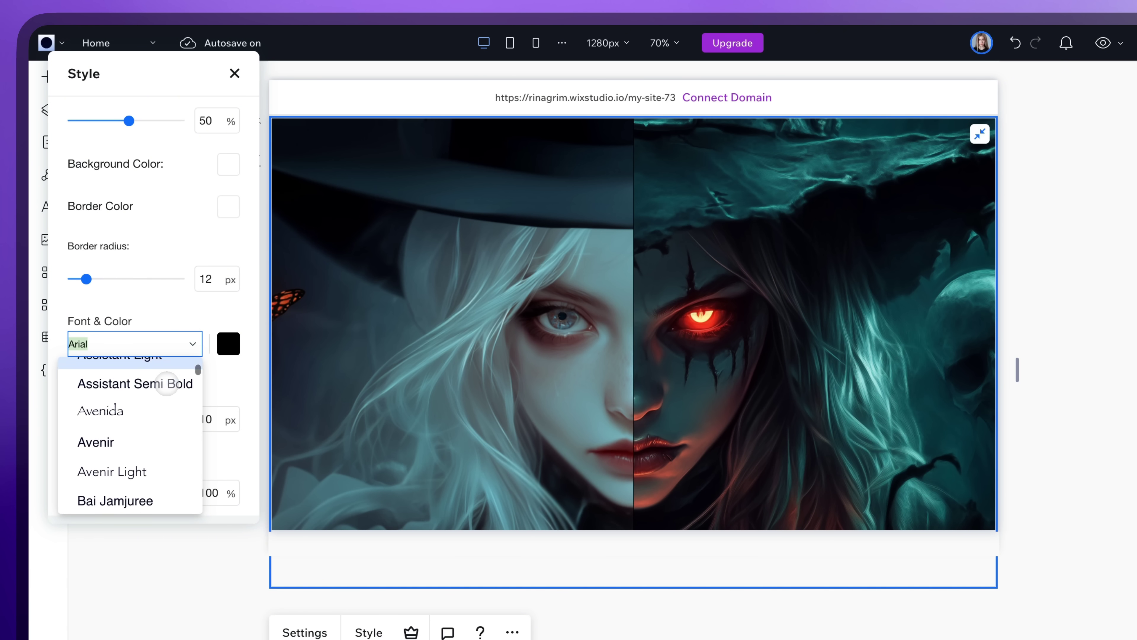
left_click(223, 308)
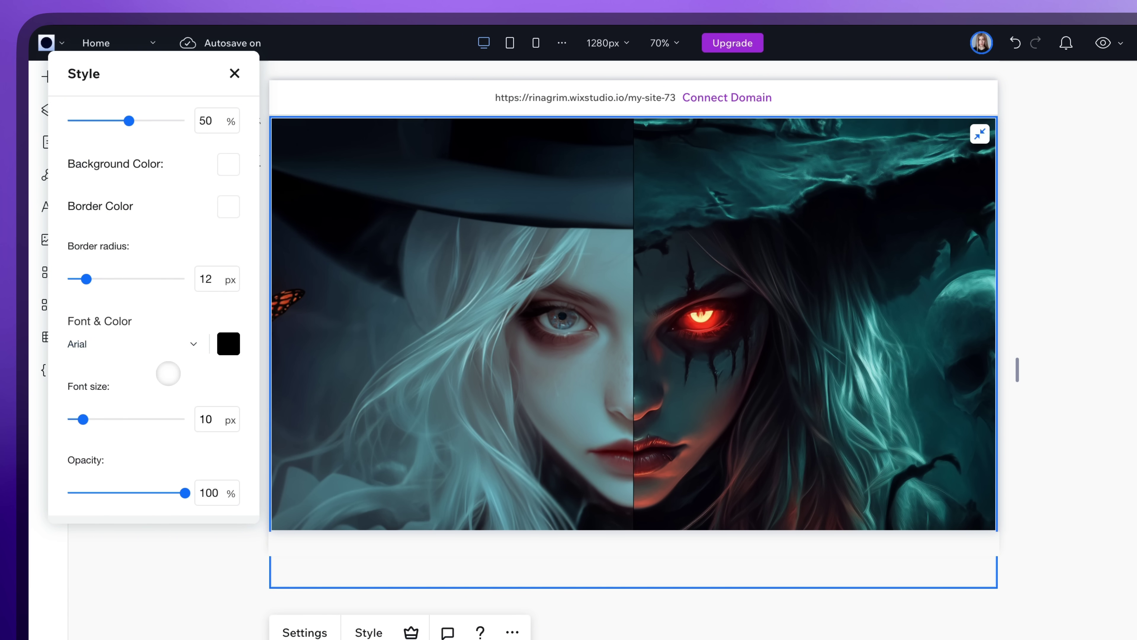
scroll(168, 373, "down", 3)
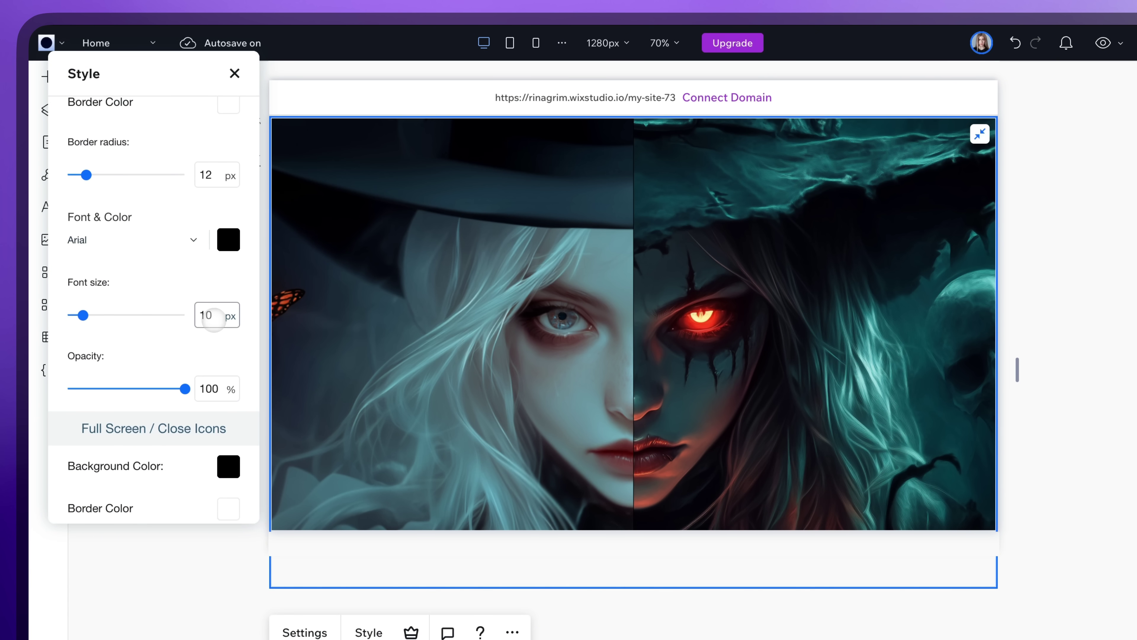
scroll(121, 364, "down", 1)
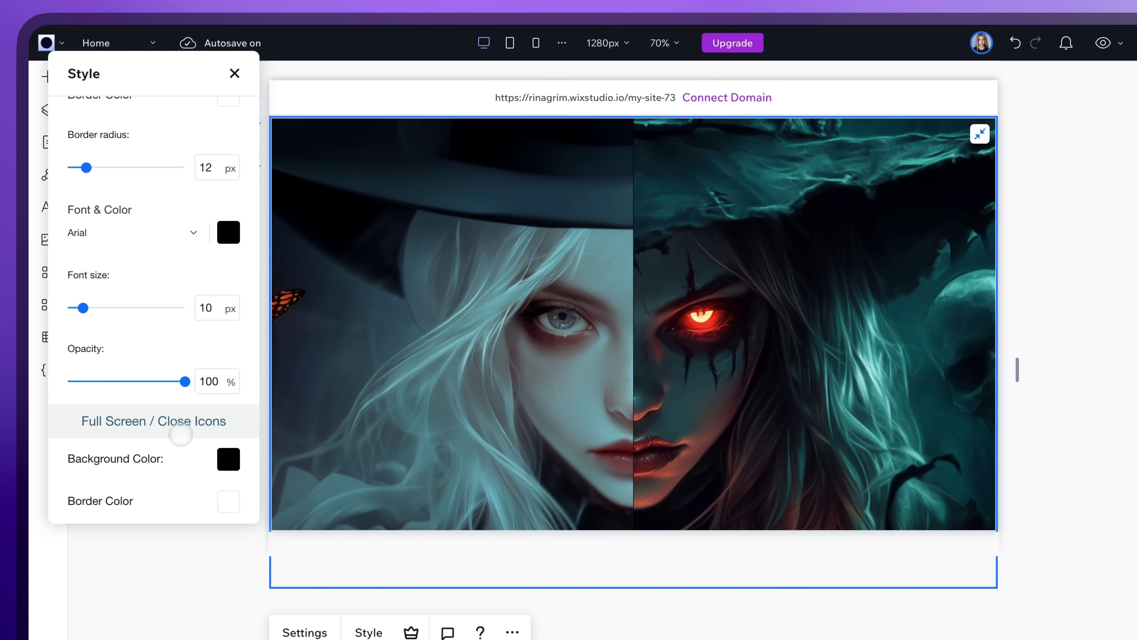
key("Escape")
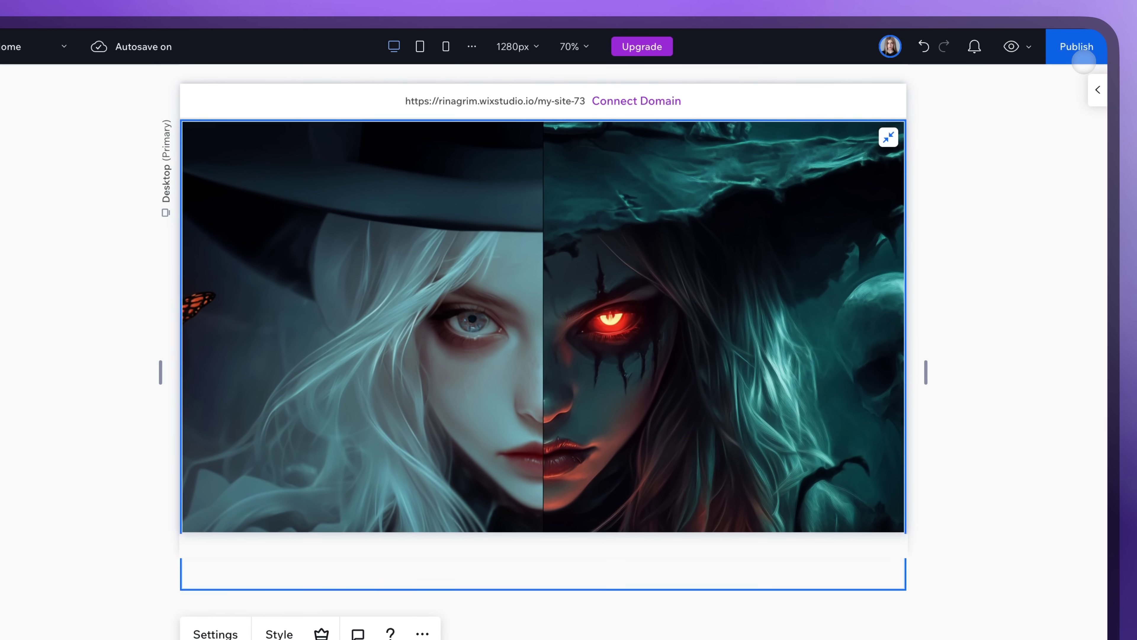
Publish the site to see the light/dark witch slider live
left_click(1081, 61)
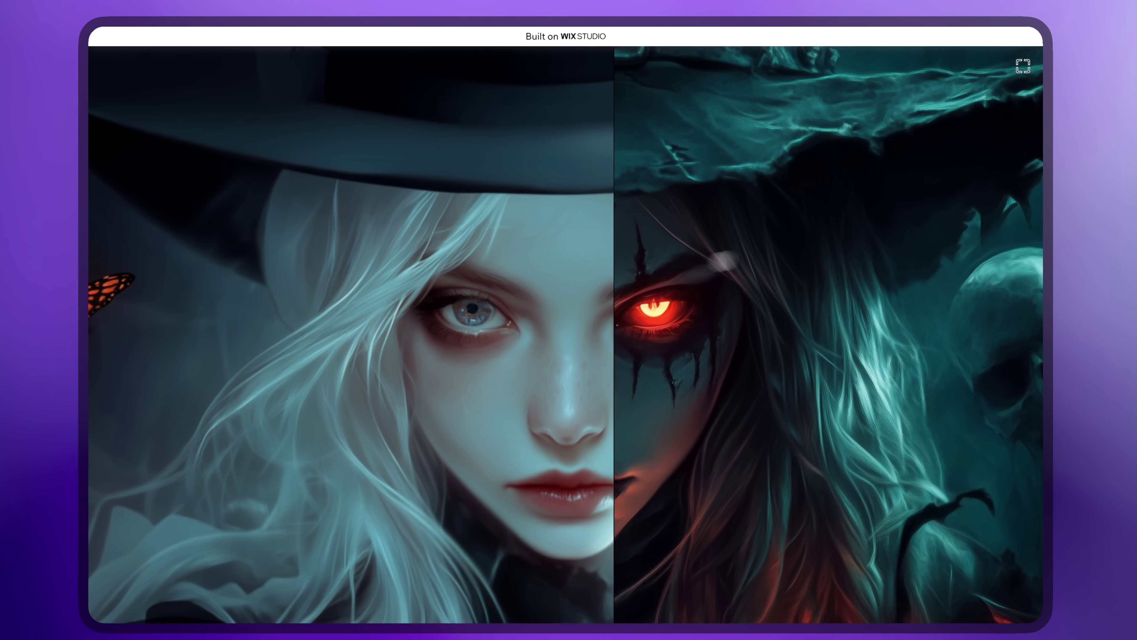